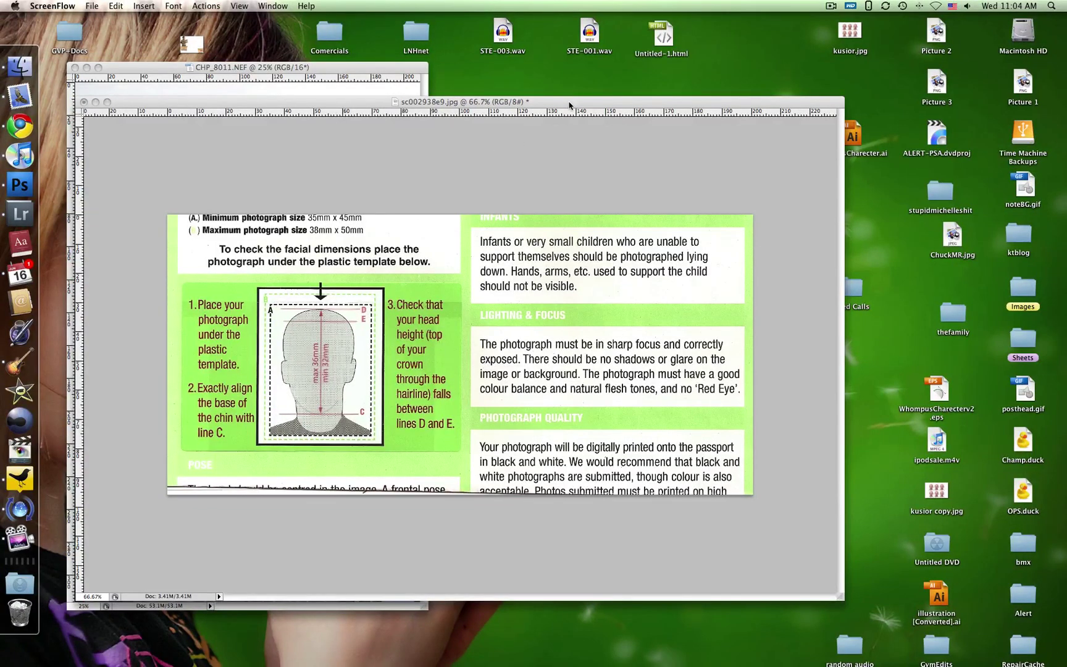
Nudge the sc002938e9.jpg guidelines window slightly up, left and down to reposition it.
drag(571, 105, 575, 92)
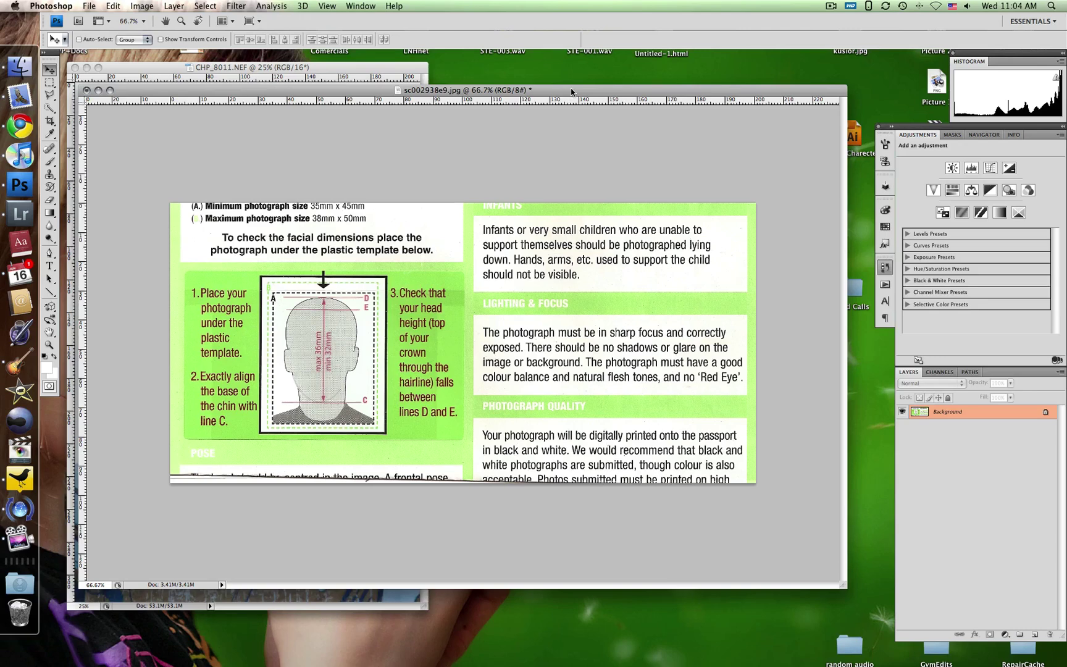
drag(572, 92, 564, 92)
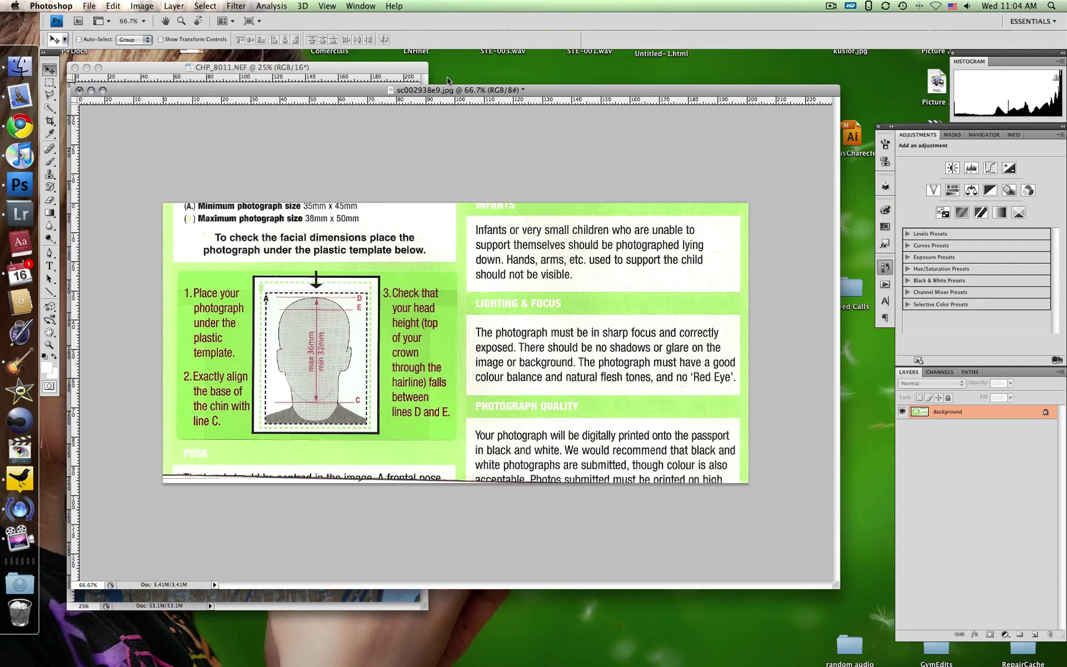
drag(515, 91, 539, 109)
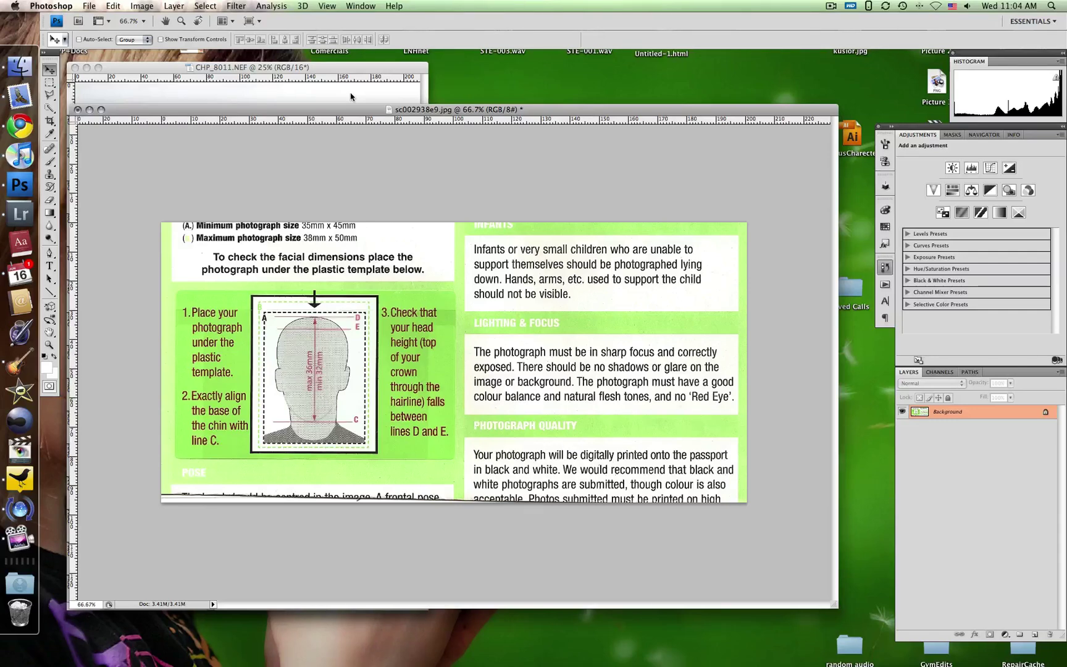
click(351, 97)
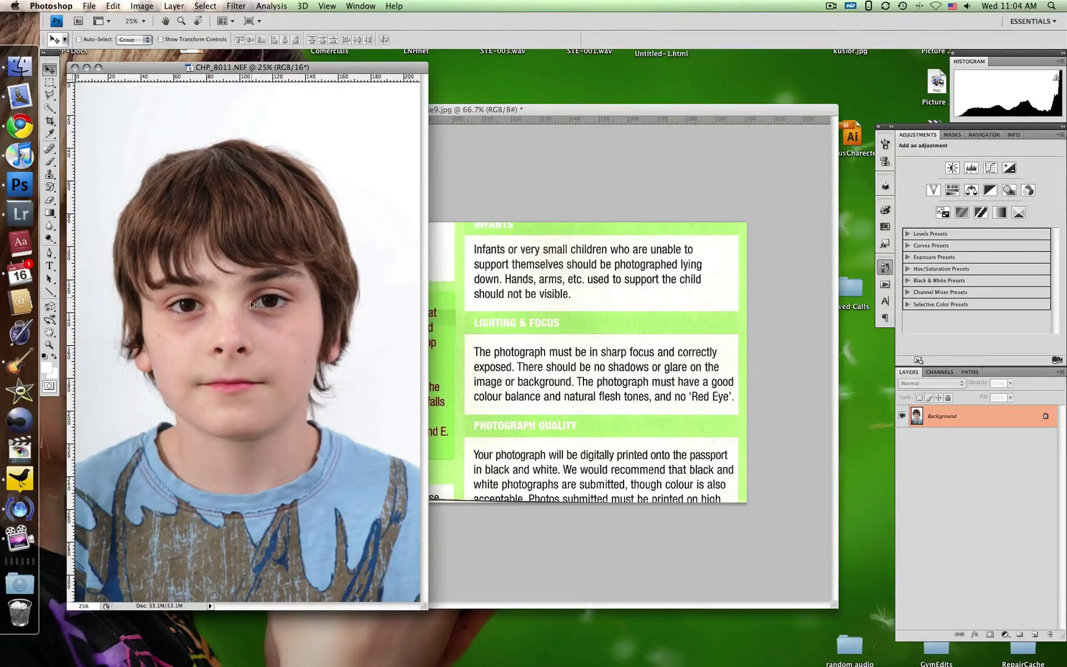
drag(148, 72, 176, 71)
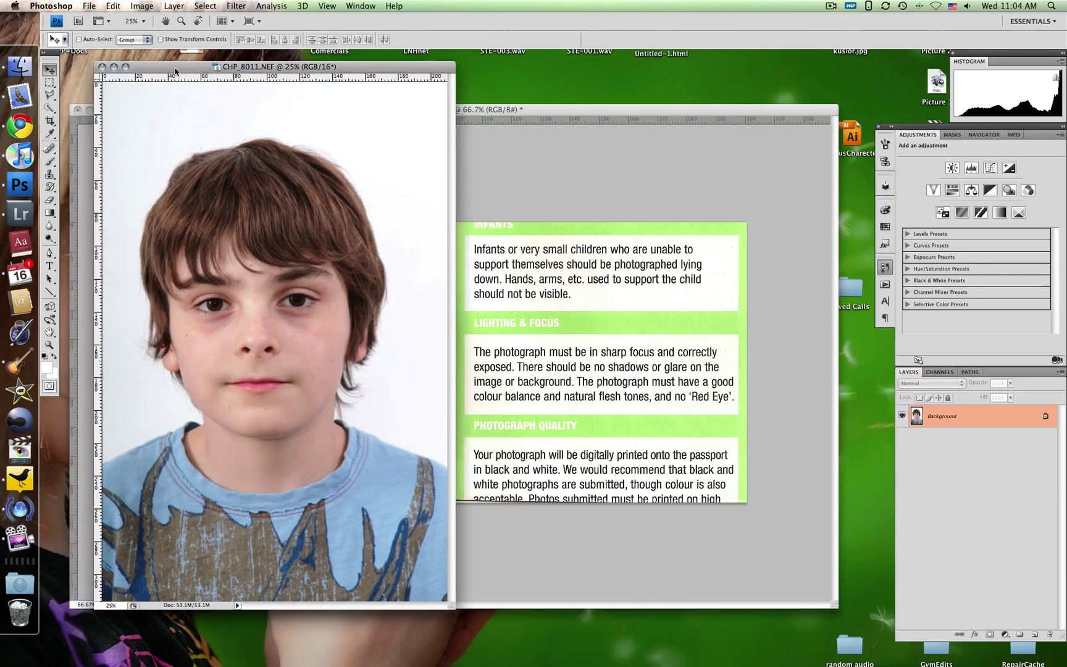
click(597, 183)
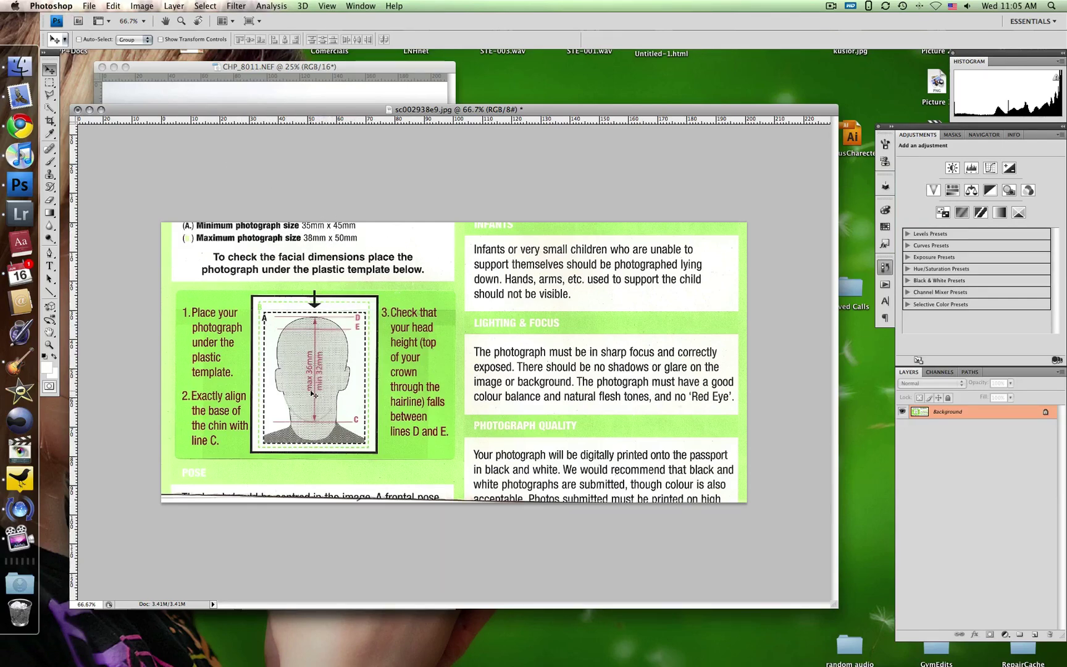
click(48, 6)
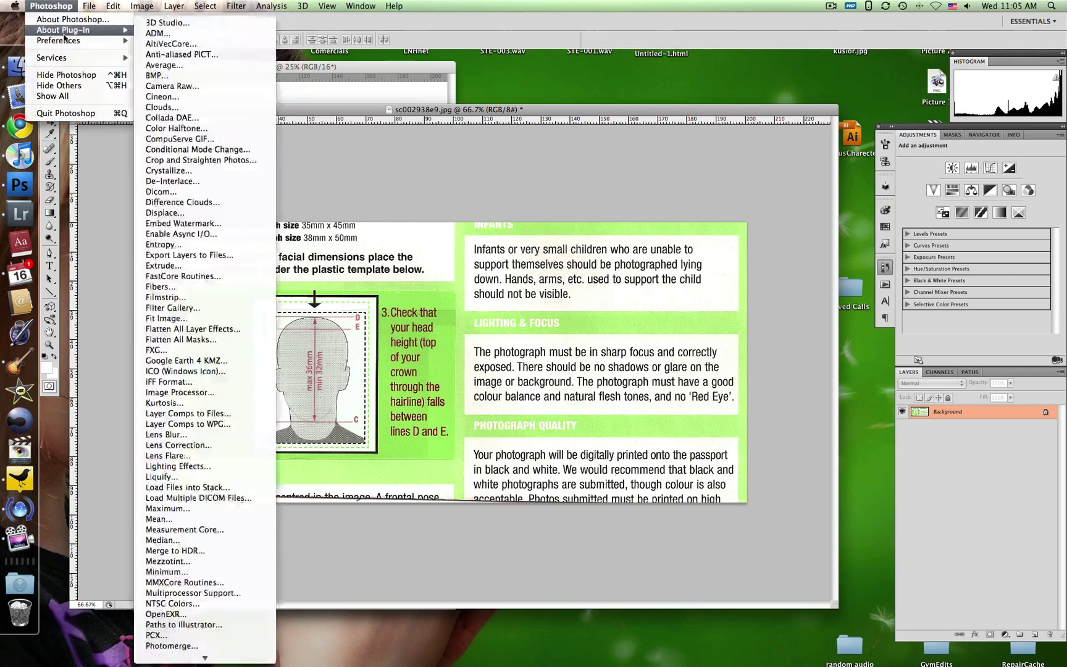
mouse_move(58, 41)
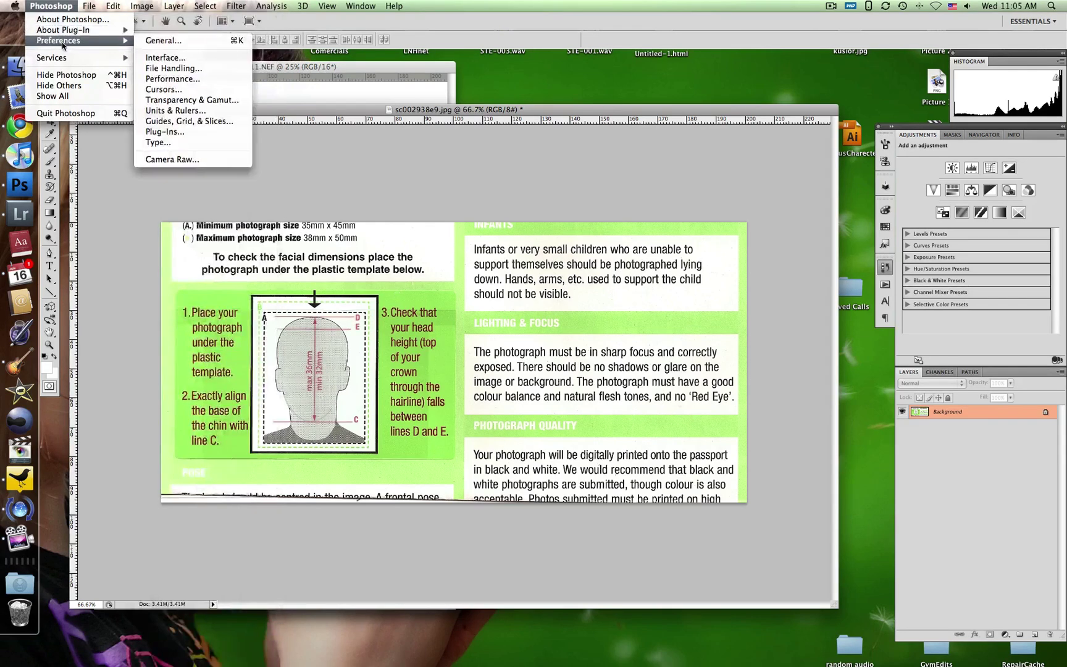
click(181, 111)
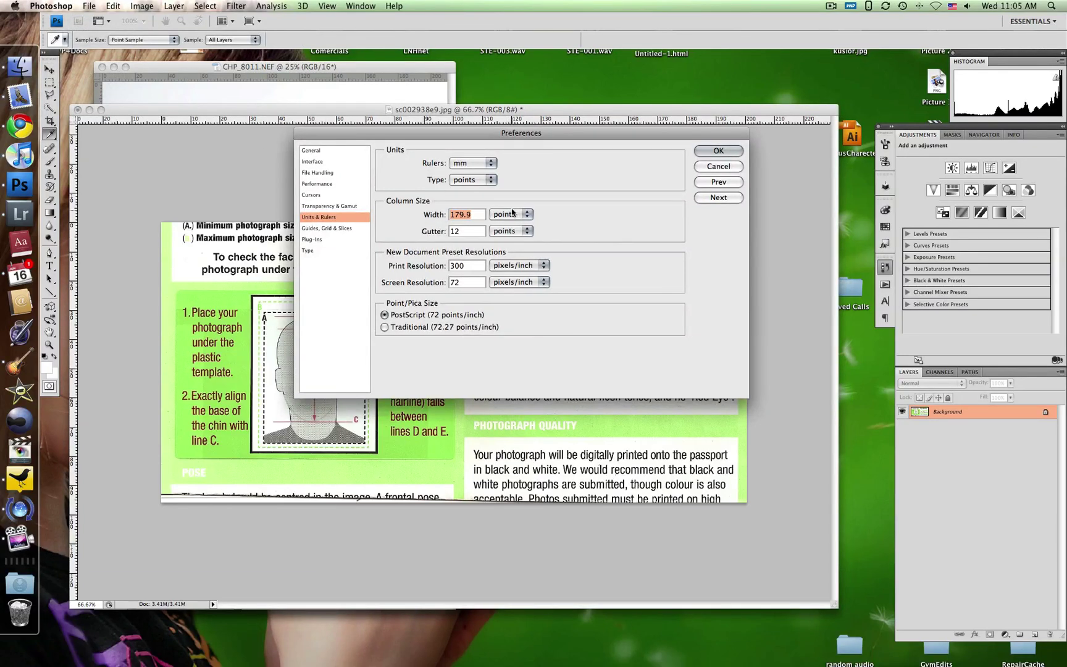
click(490, 163)
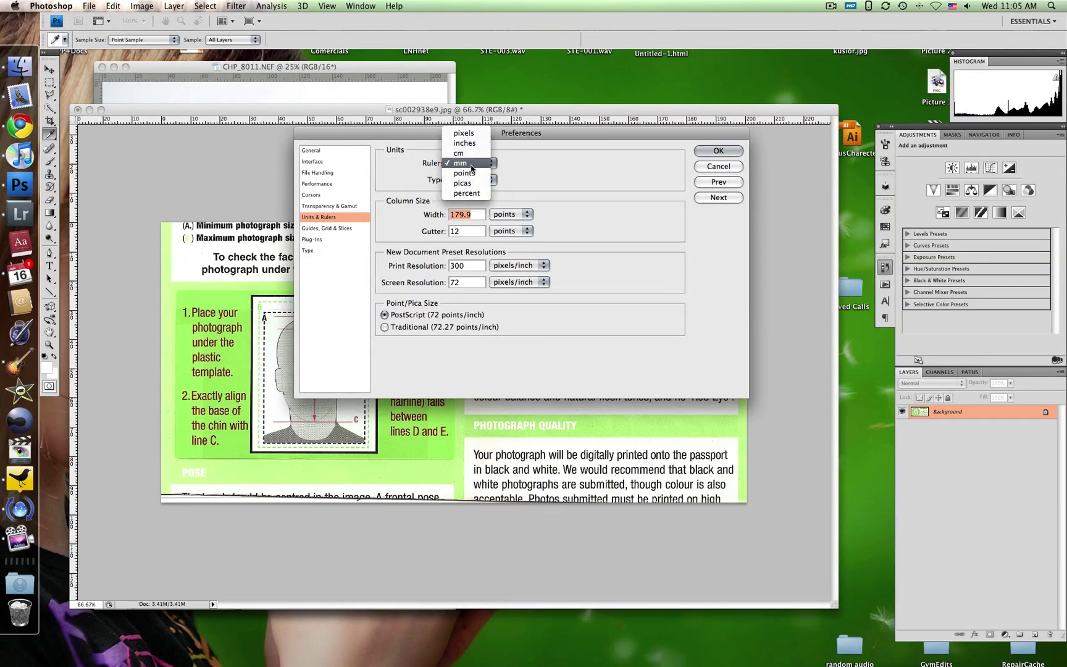
click(469, 164)
click(719, 151)
key(v)
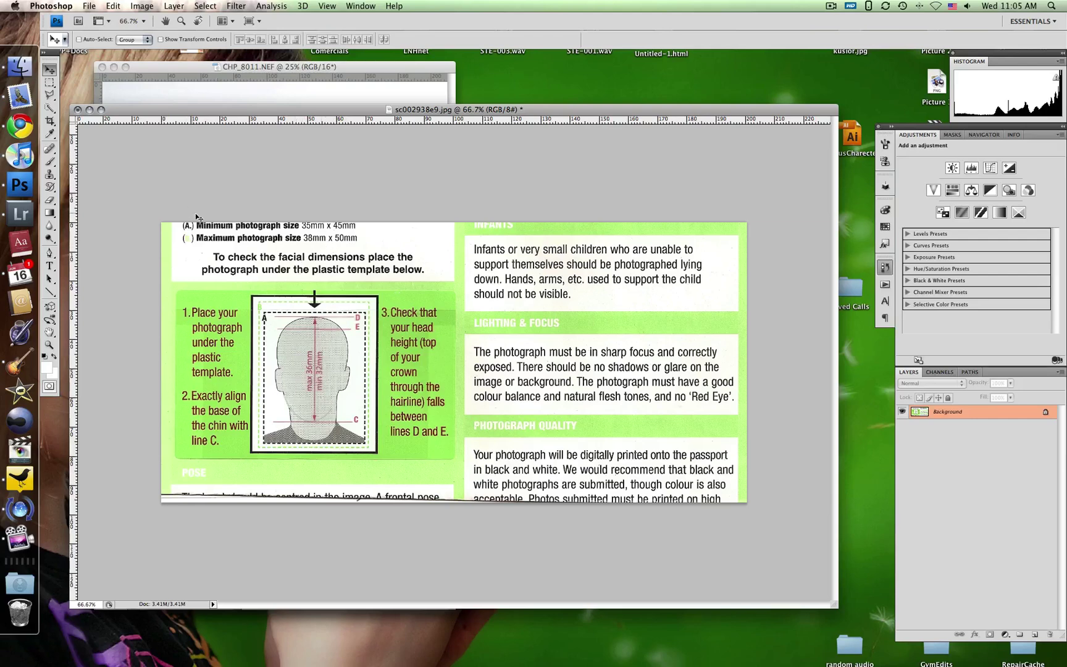
Create Untitled-1 at 38 mm wide by 50 mm tall, then move its window upper right.
click(89, 6)
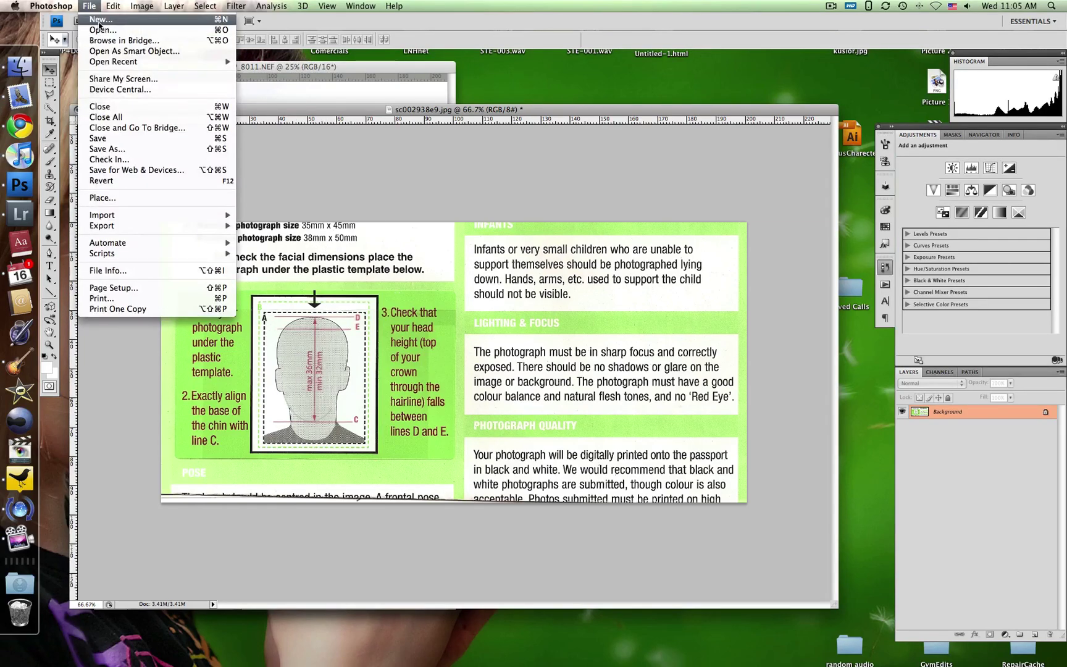
click(100, 21)
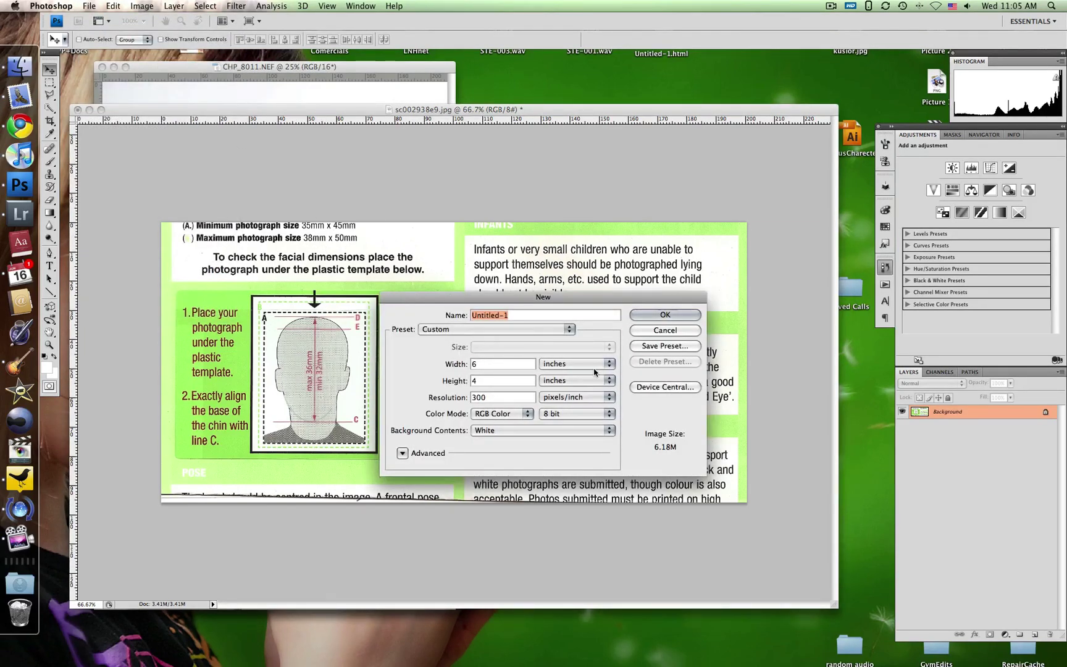
click(594, 368)
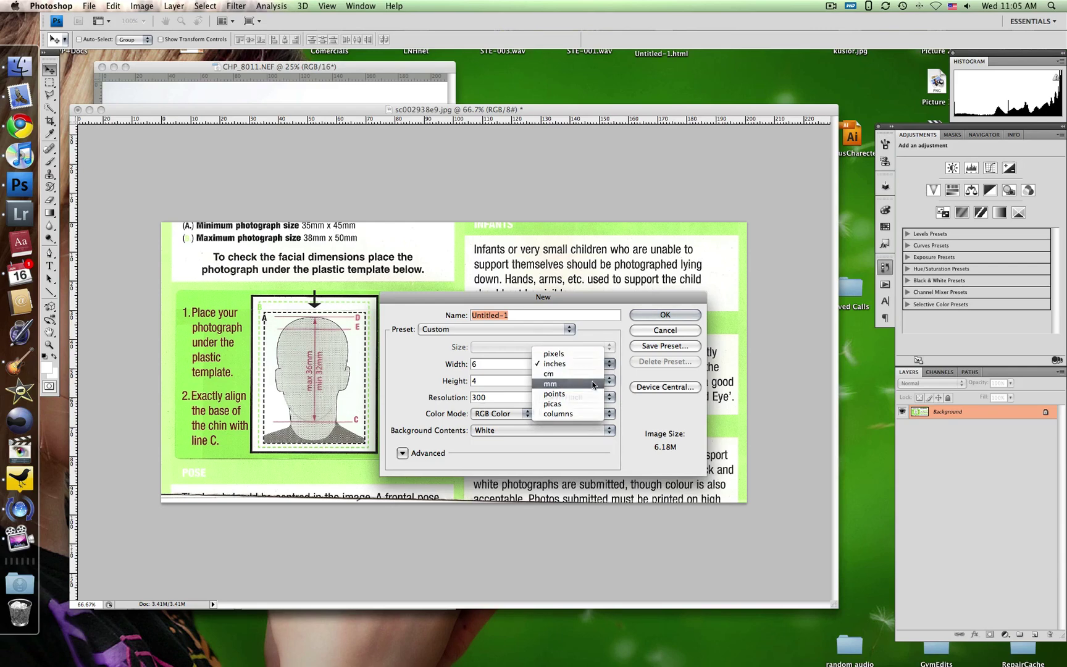
click(593, 384)
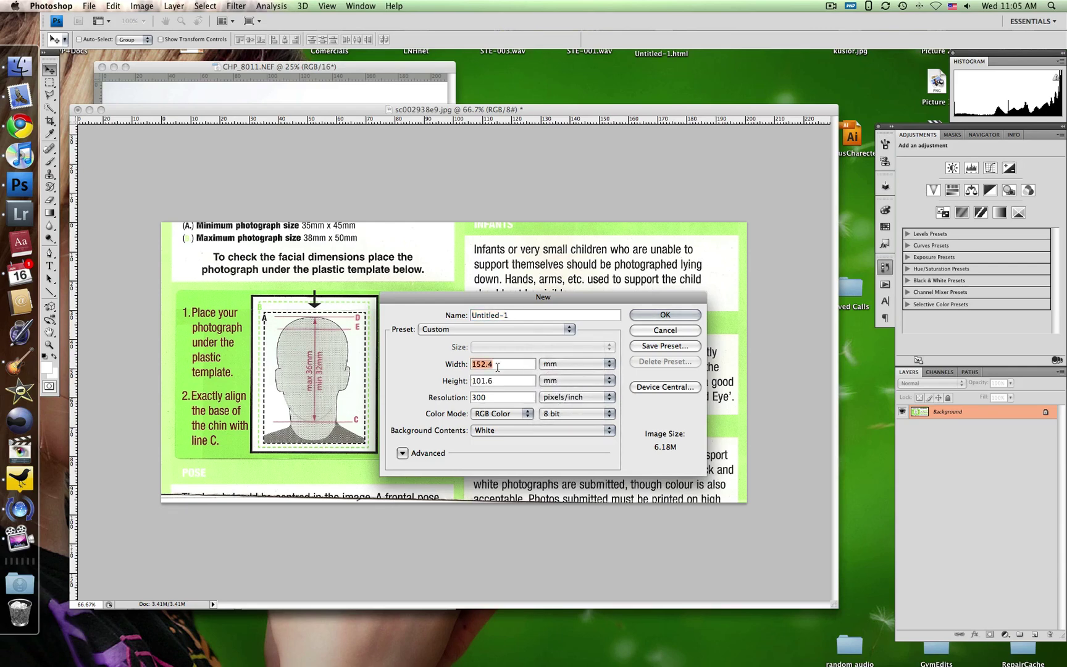
text(38)
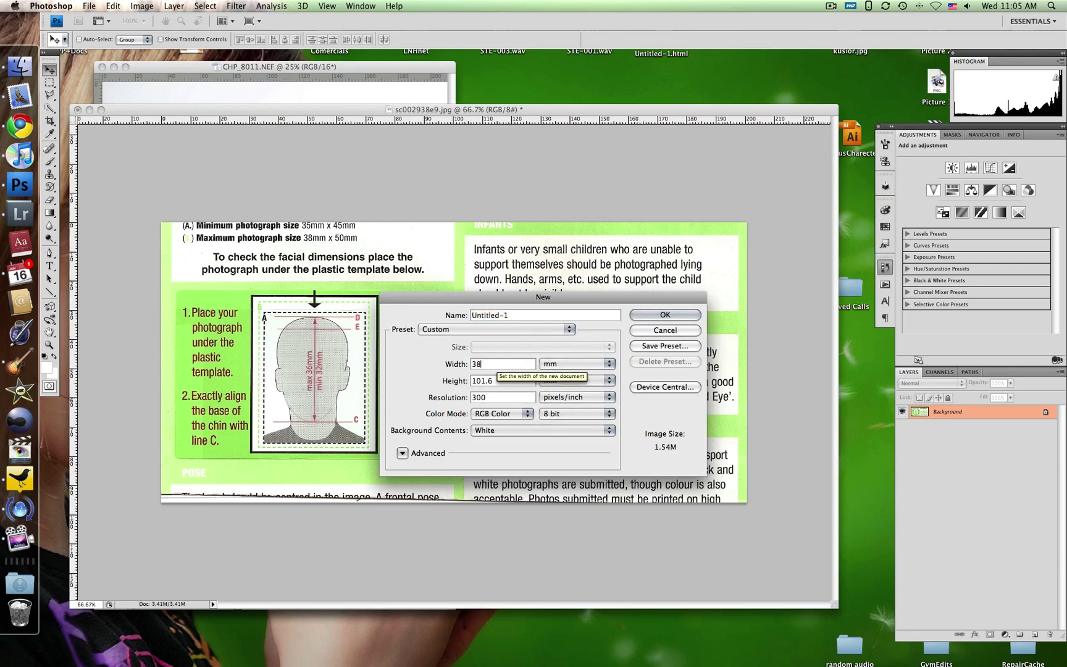
key(Tab)
text(50)
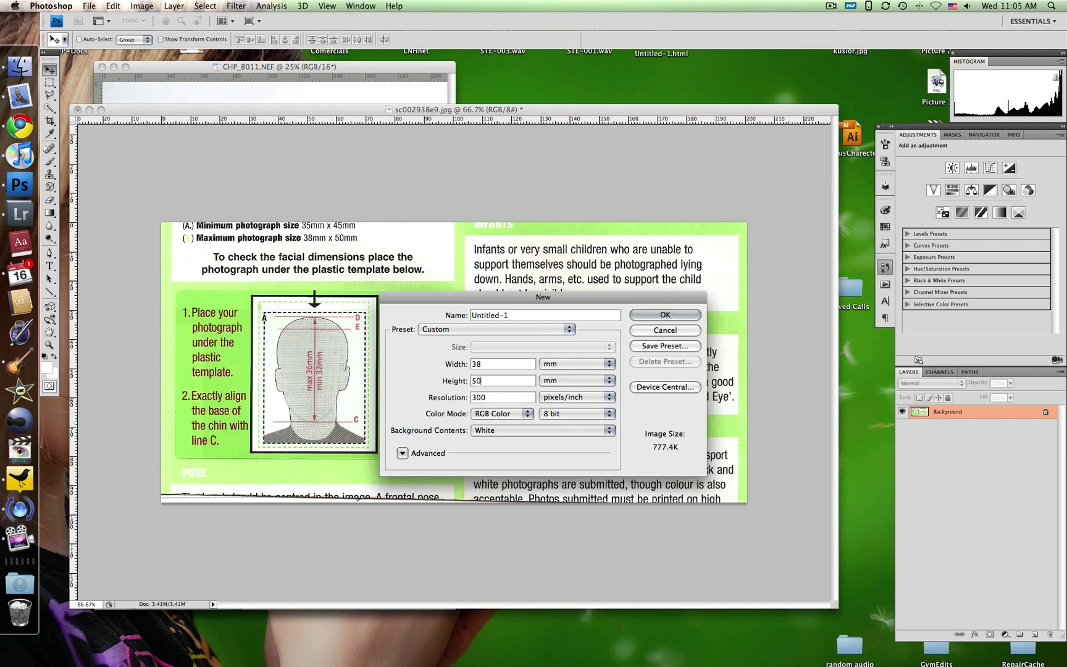
click(658, 315)
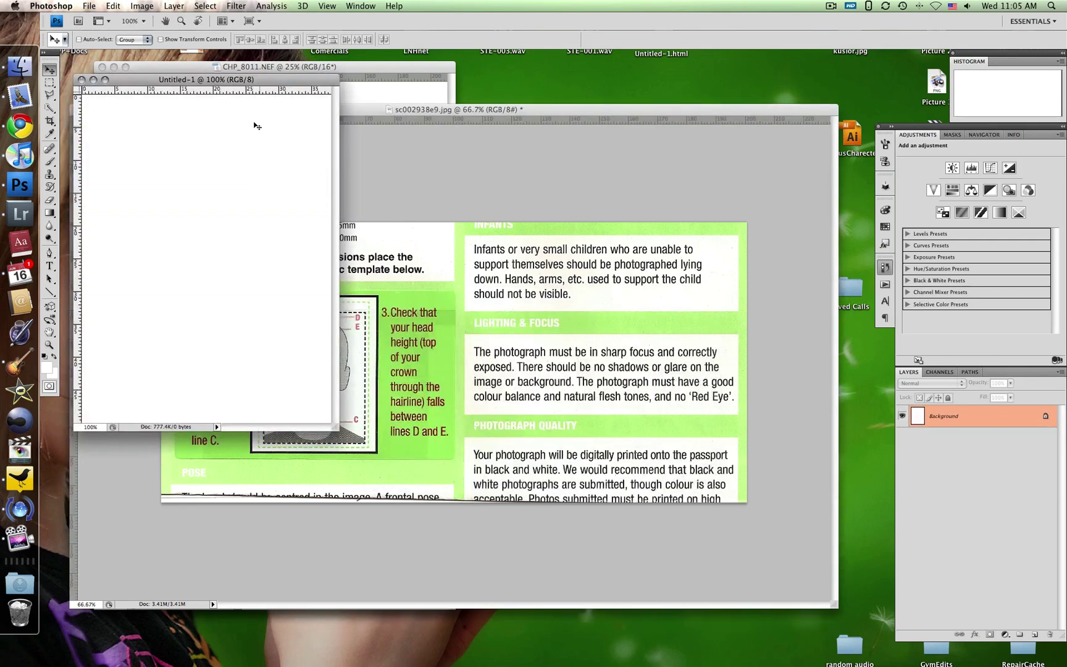
drag(144, 81, 688, 65)
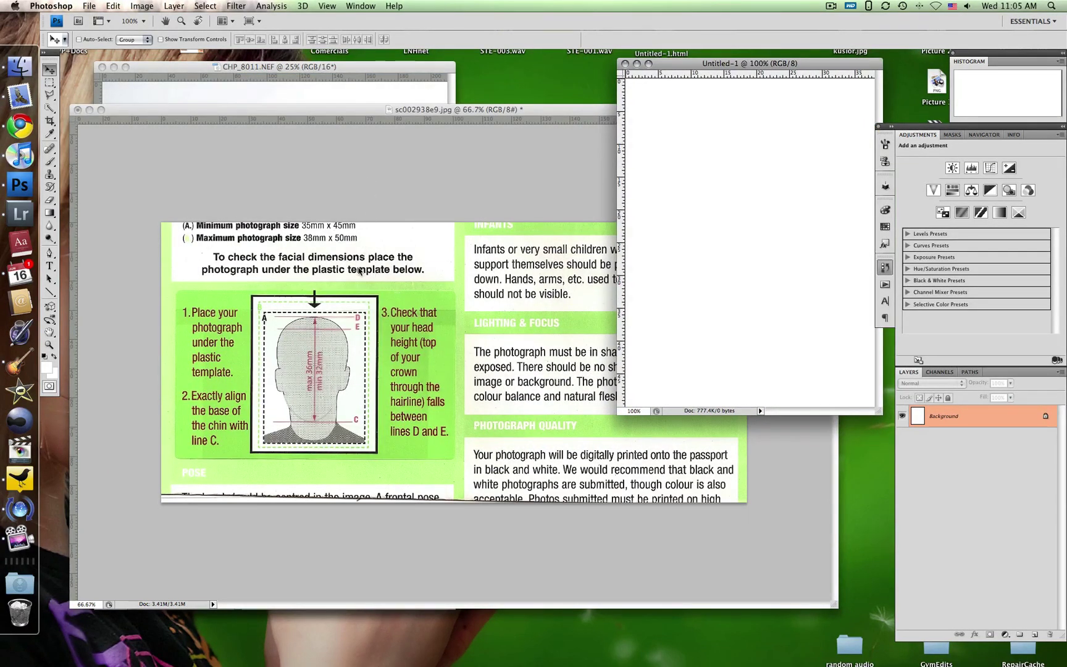
Create Untitled-2 at 6 inches wide by 4 inches tall, then move its window down-right.
click(96, 5)
click(97, 20)
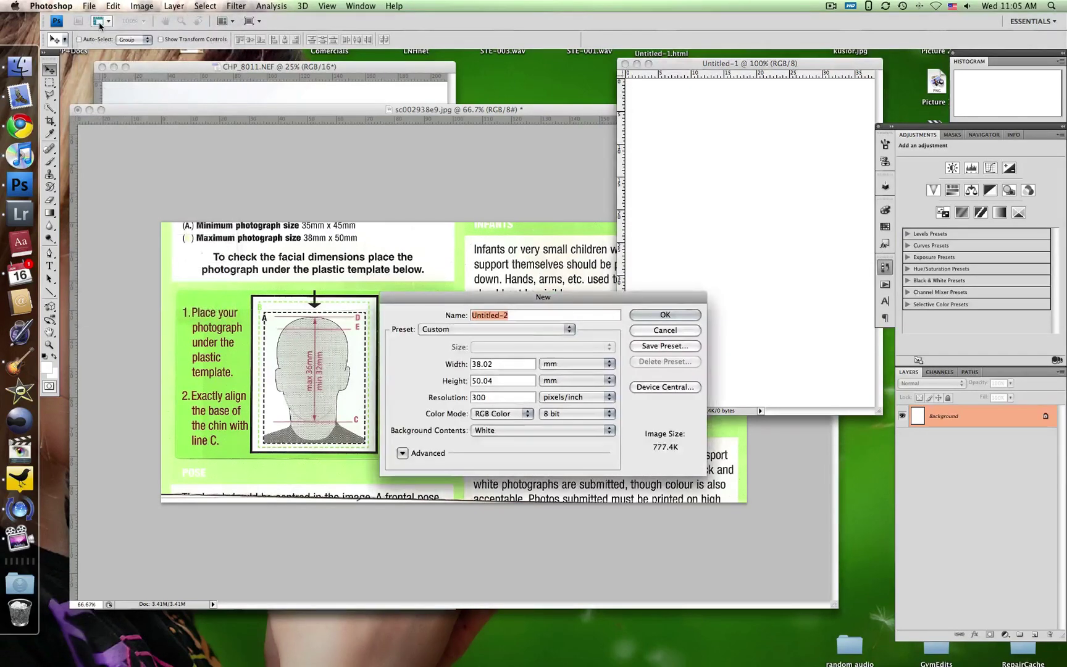
click(581, 363)
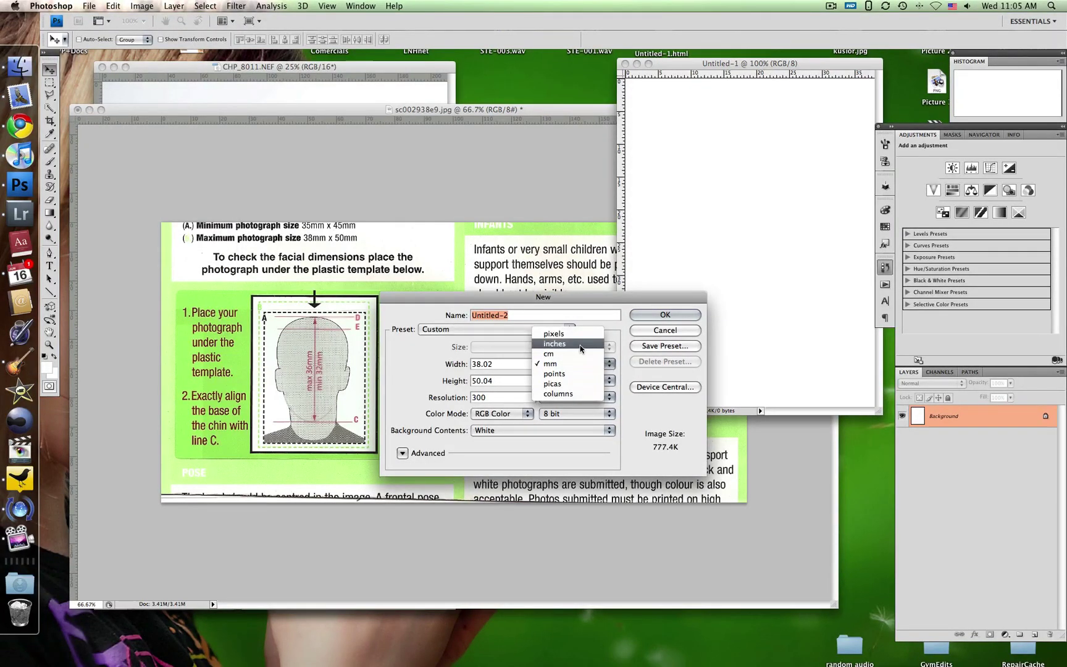
click(580, 343)
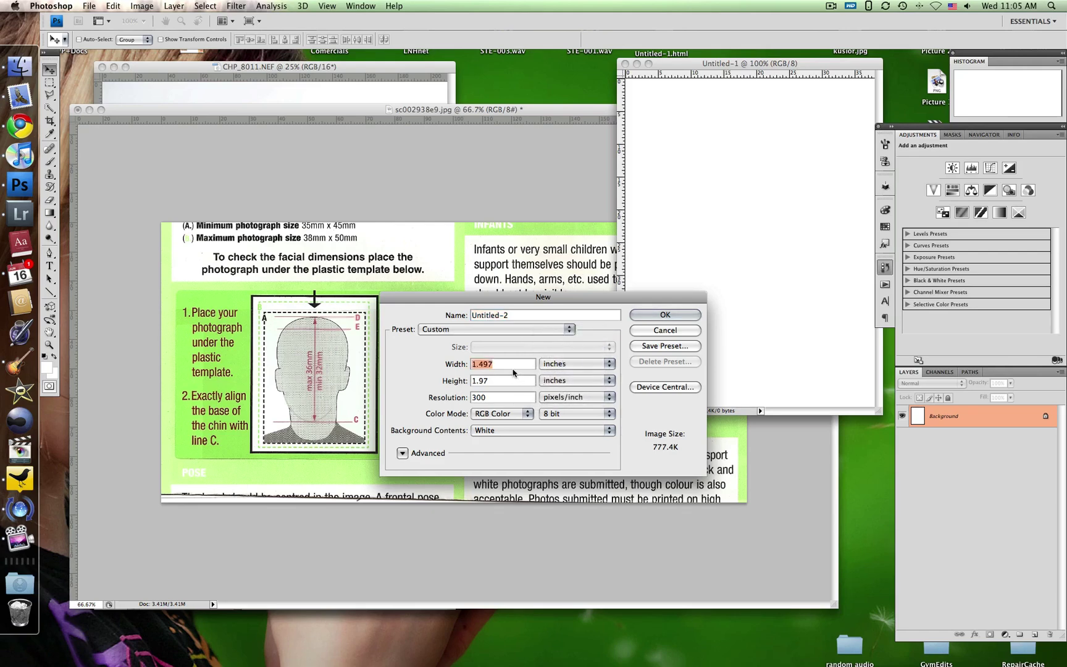
text(6)
key(Tab)
text(4)
click(656, 315)
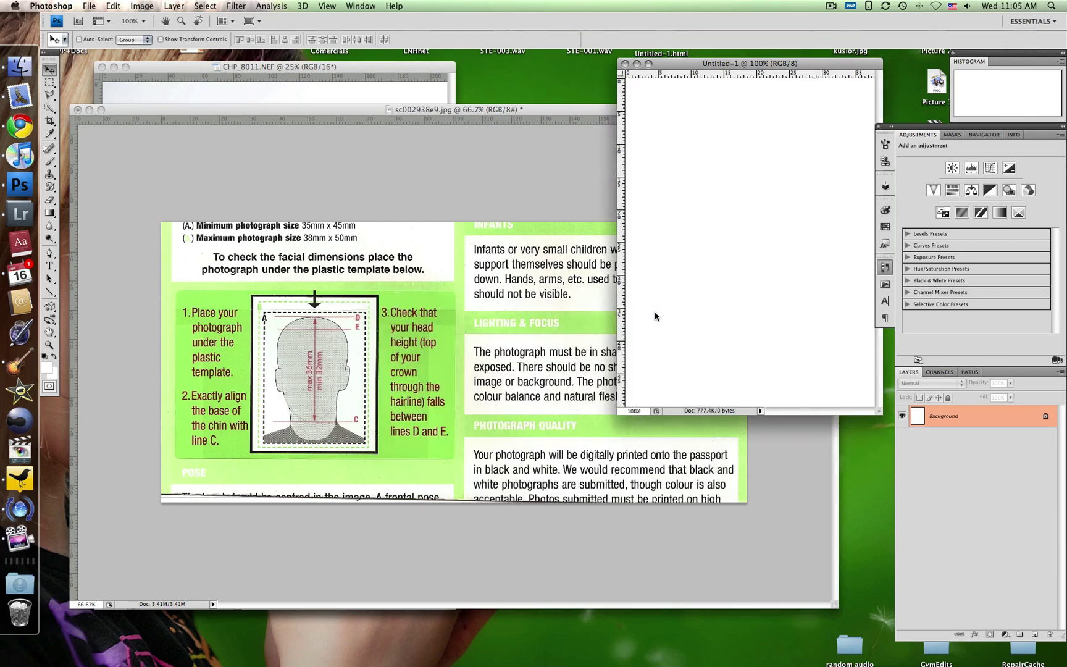
drag(528, 91, 647, 244)
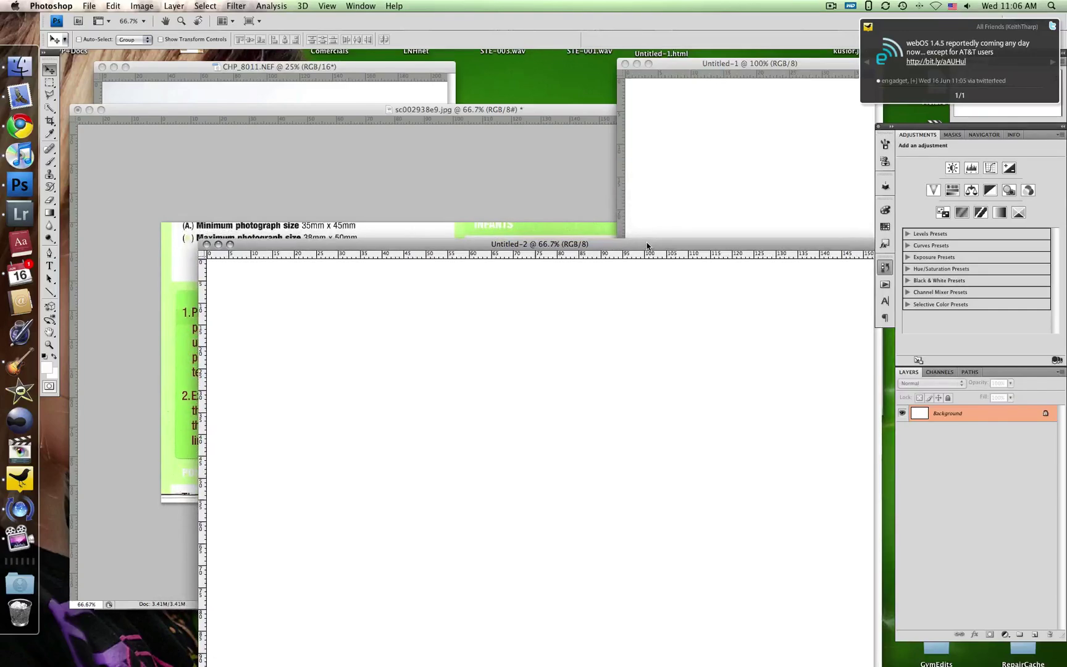
Bring the CHP_8011.NEF portrait to the front and enlarge its window.
click(293, 178)
click(296, 96)
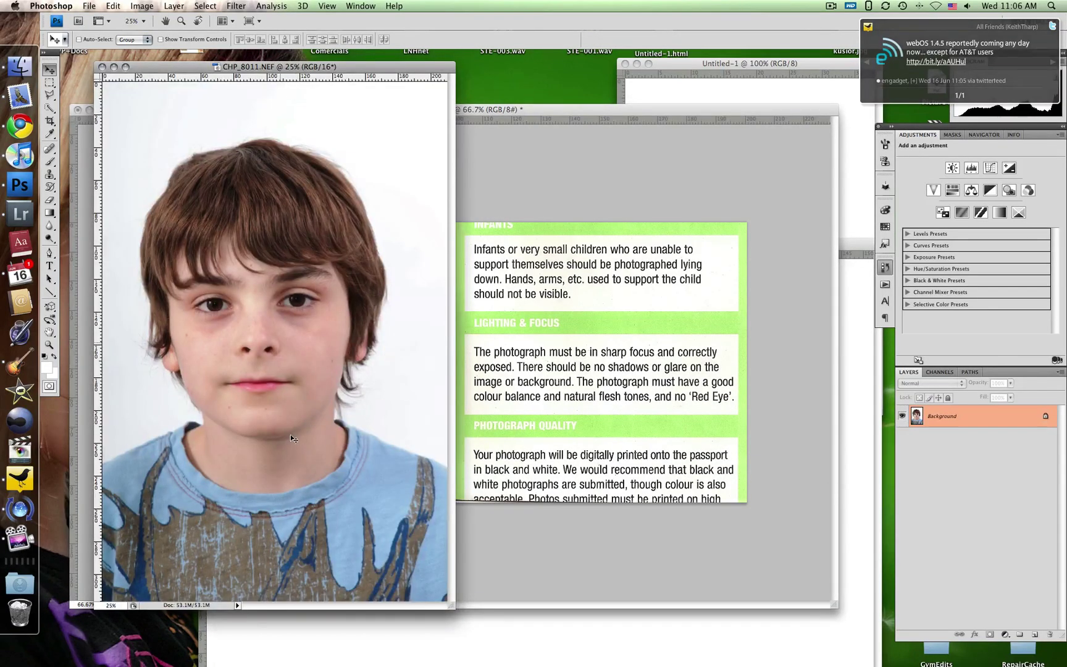
drag(452, 607, 525, 666)
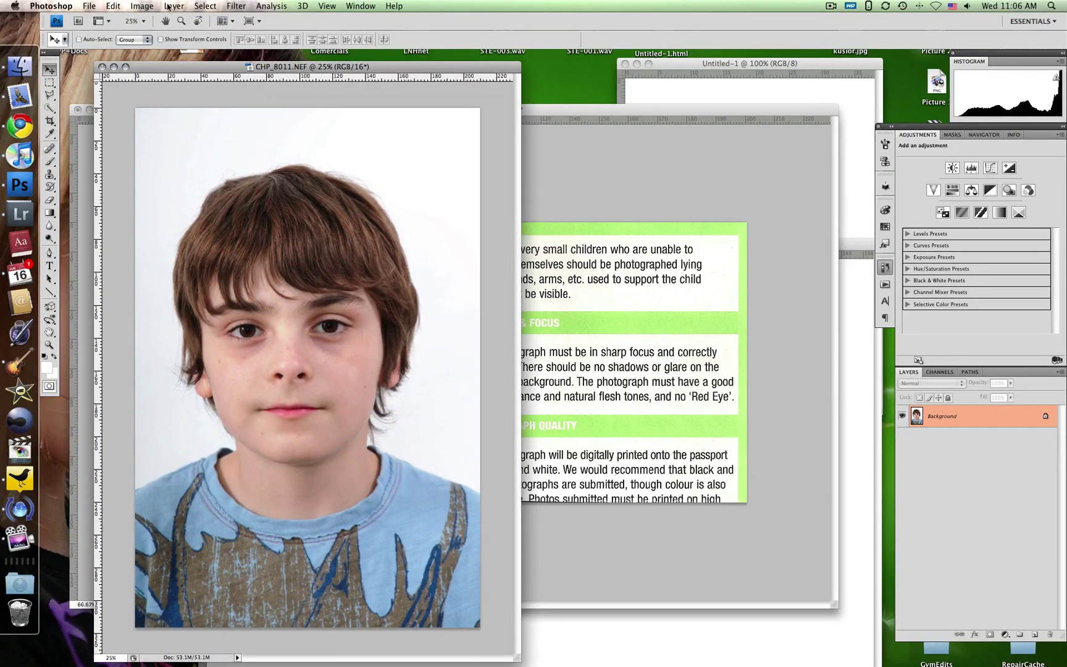
In Image Size, set the portrait's document height to 70 mm with proportions constrained.
click(141, 6)
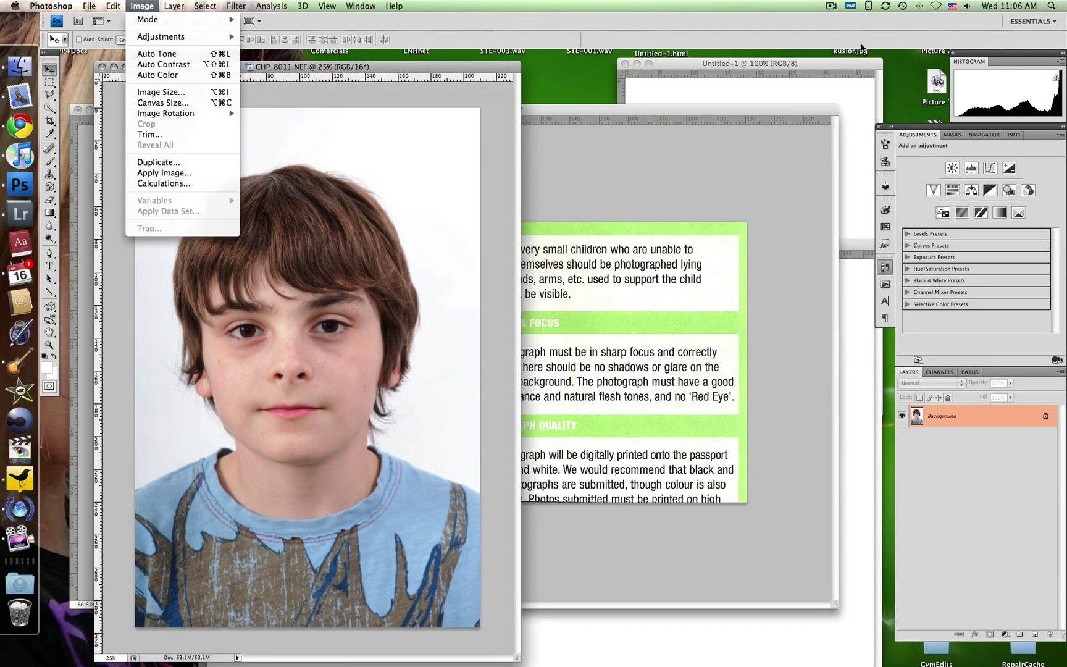
click(174, 94)
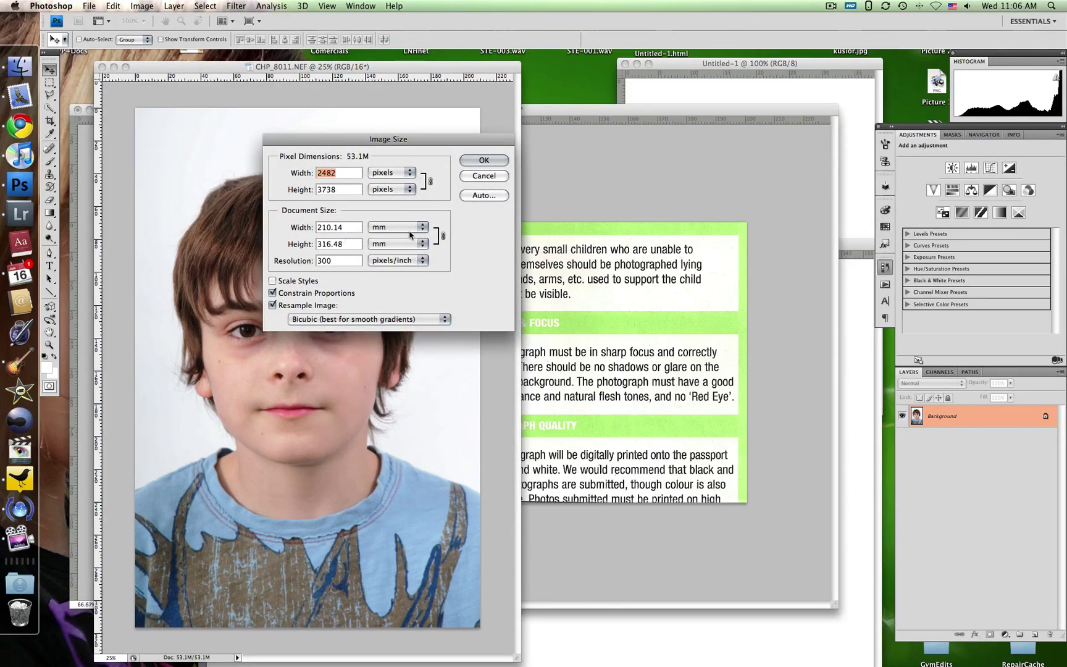
double_click(327, 242)
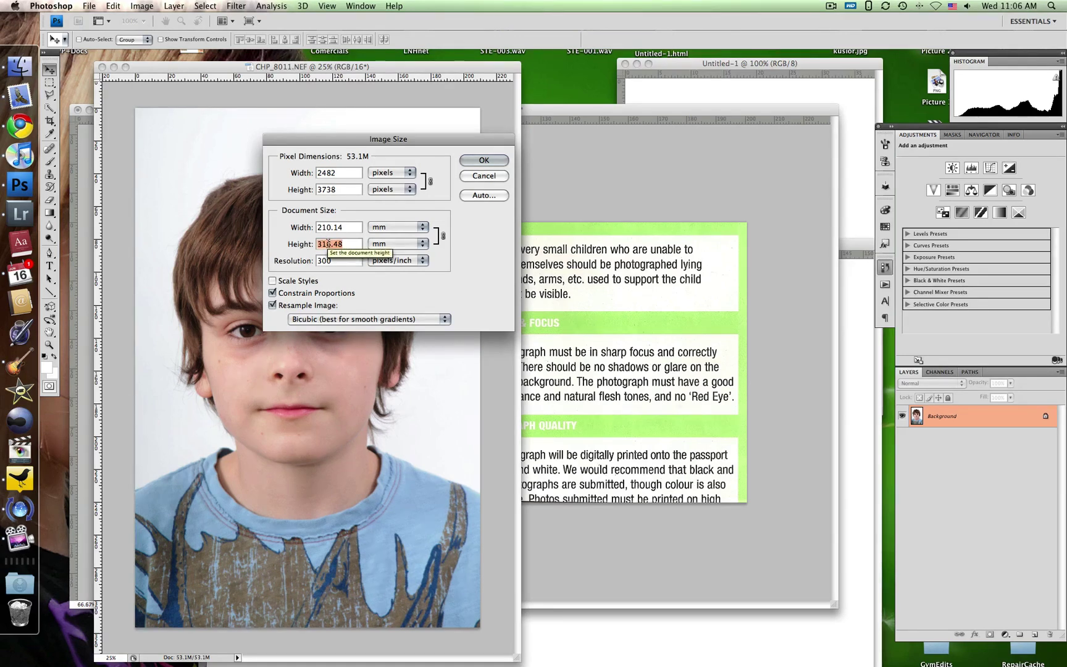
text(65)
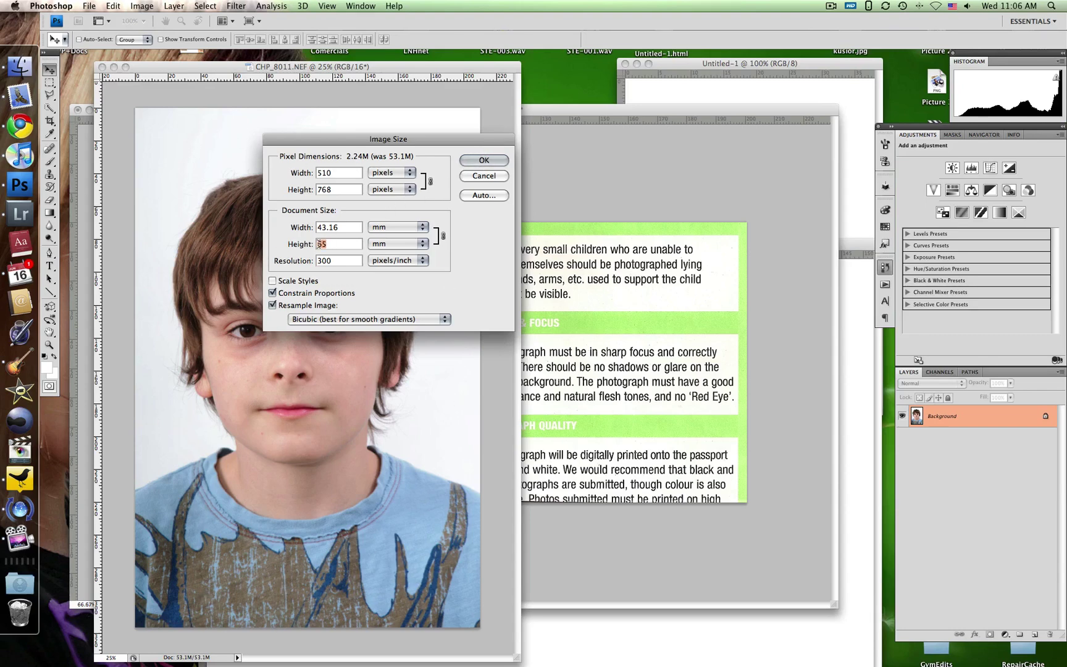
text(4)
key(BackSpace)
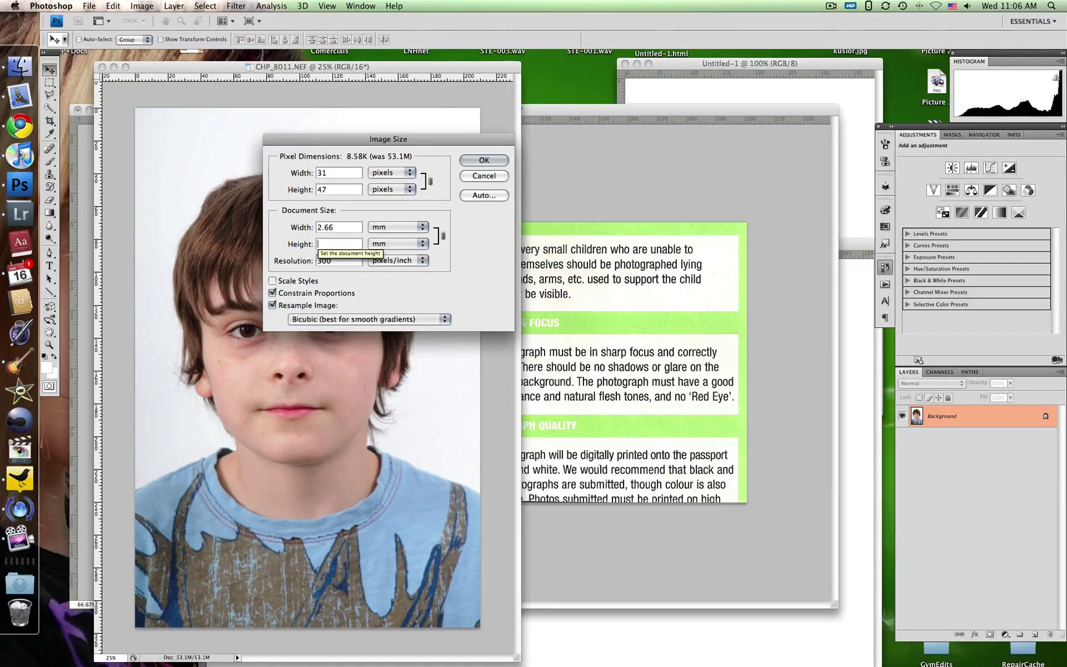
text(70)
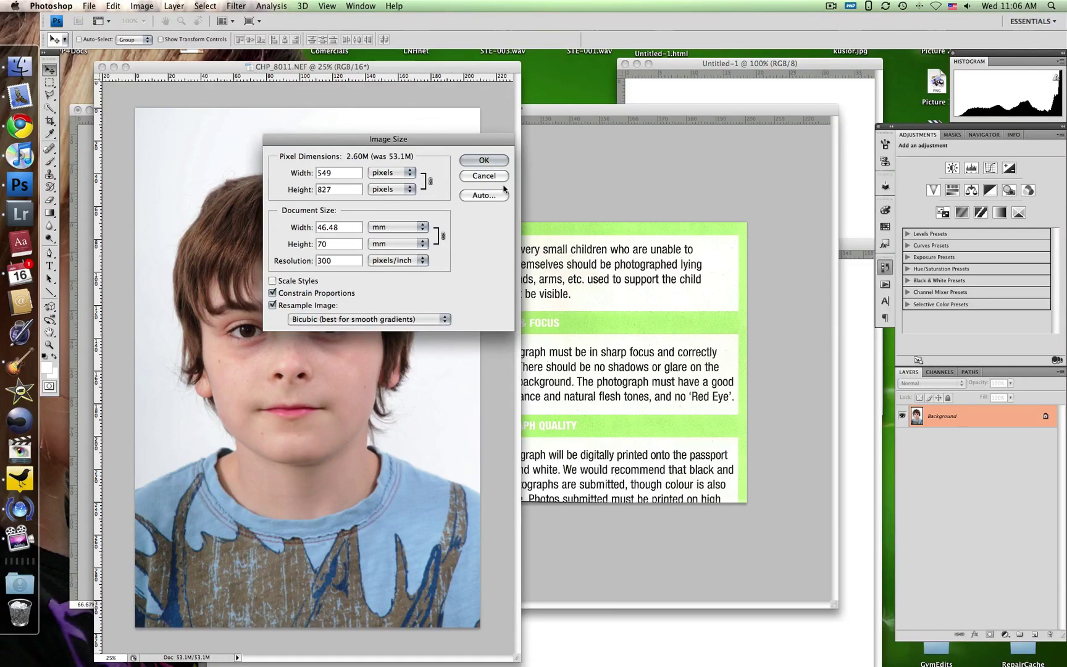
click(485, 160)
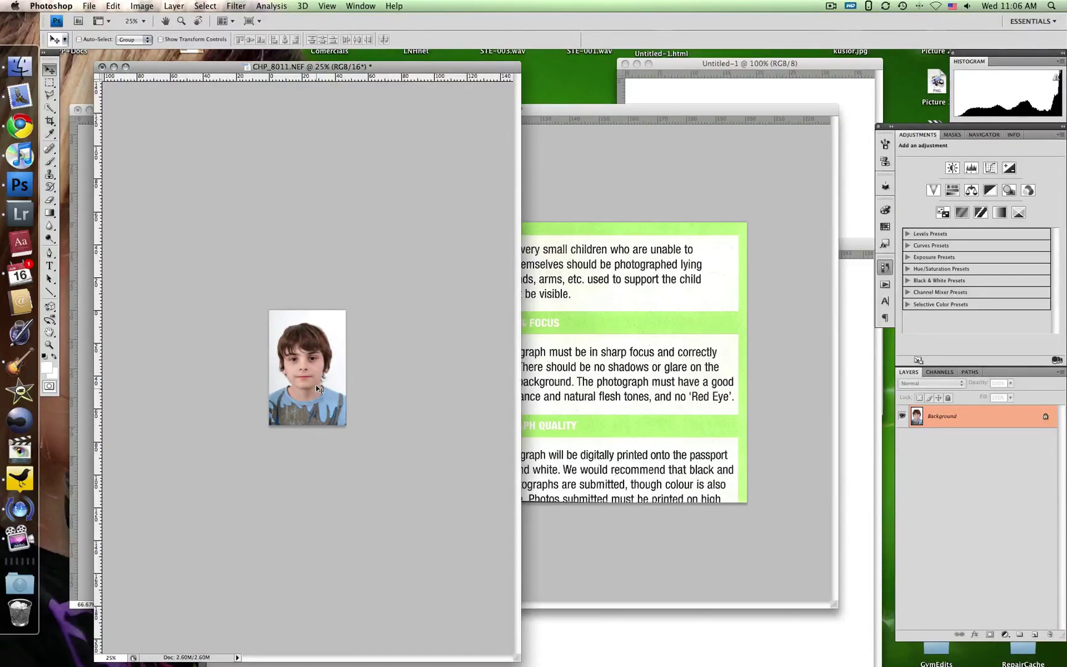
Drag the portrait into Untitled-1 as Layer 1 and close CHP_8011 without saving.
click(864, 71)
click(400, 361)
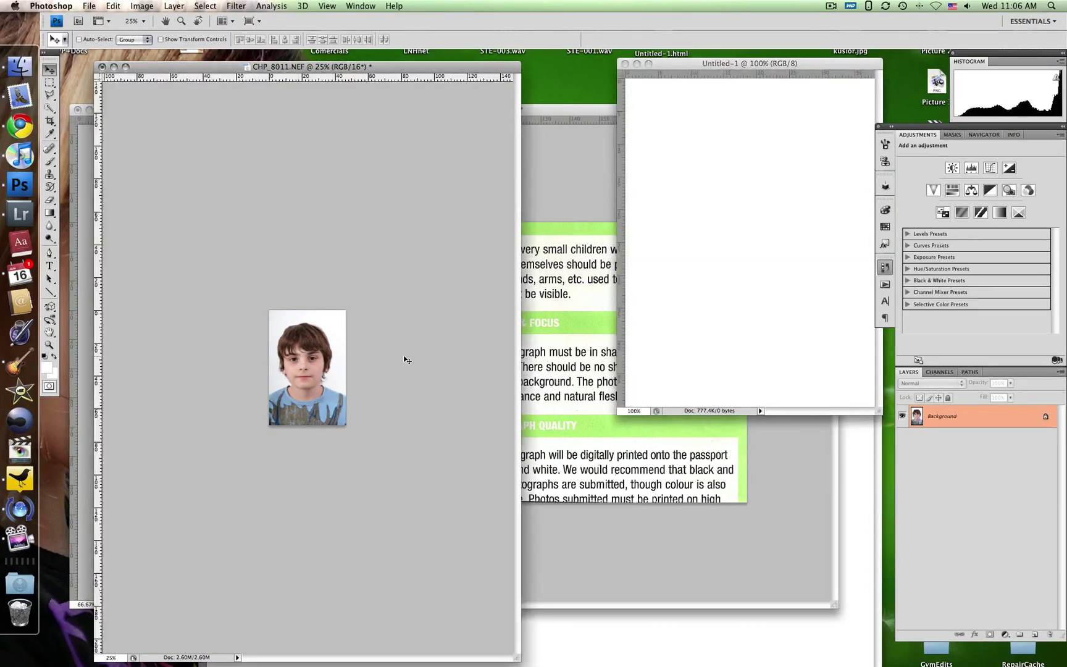
drag(323, 368, 717, 147)
click(102, 67)
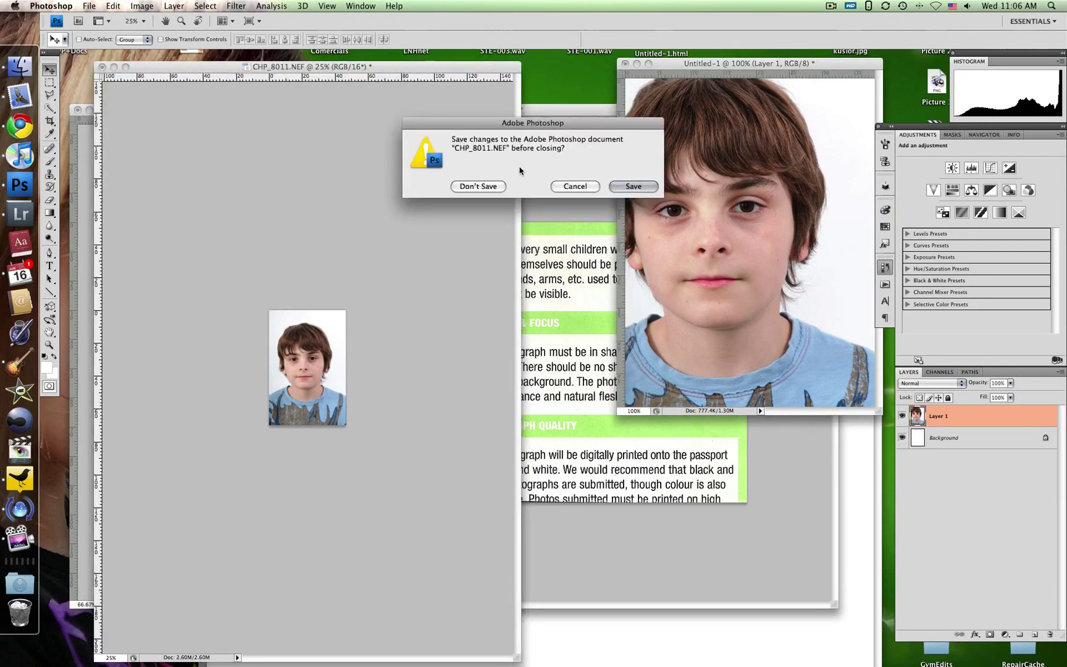
click(478, 186)
Reposition and enlarge the Untitled-1 window, nudge the portrait down-right, and show the guideline sheet.
drag(715, 64, 357, 86)
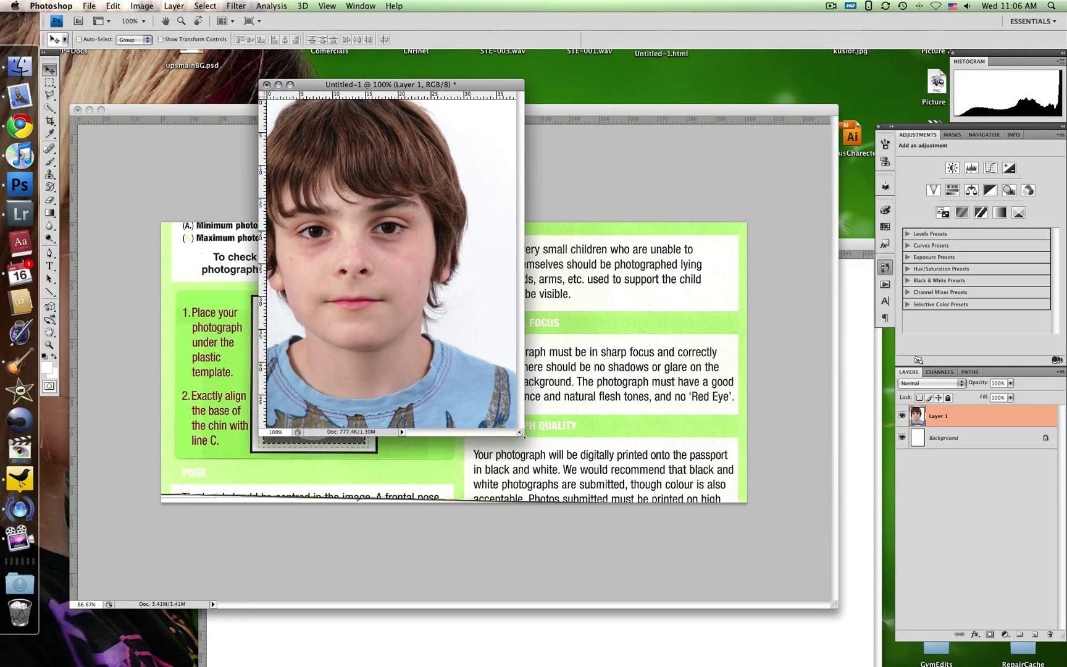
drag(517, 435, 712, 556)
drag(549, 90, 512, 93)
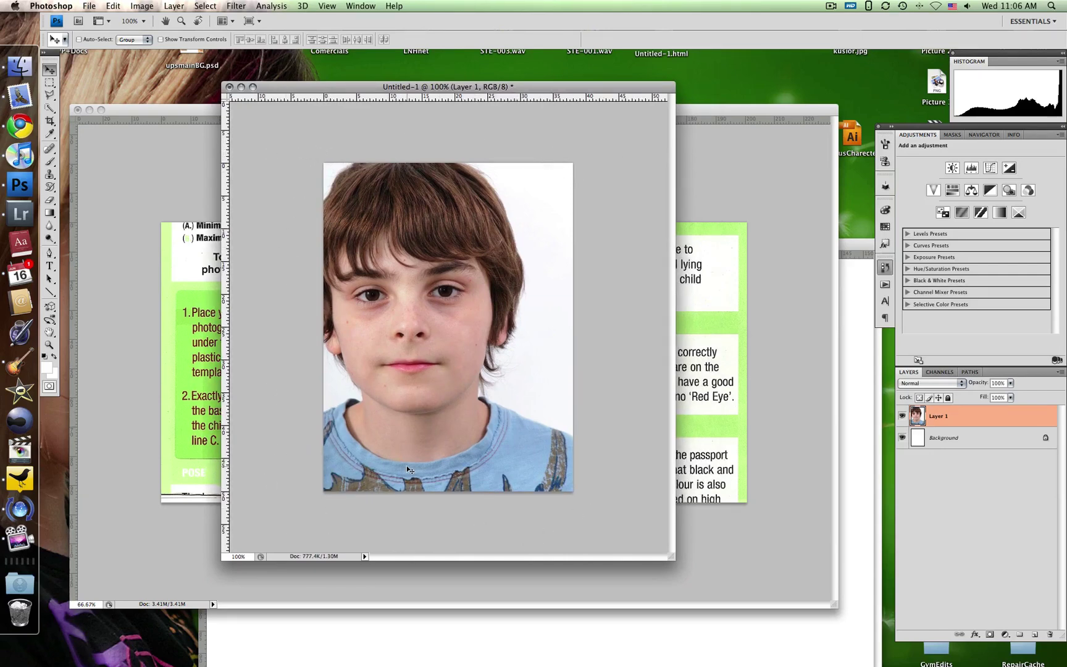
drag(388, 255, 417, 278)
click(167, 166)
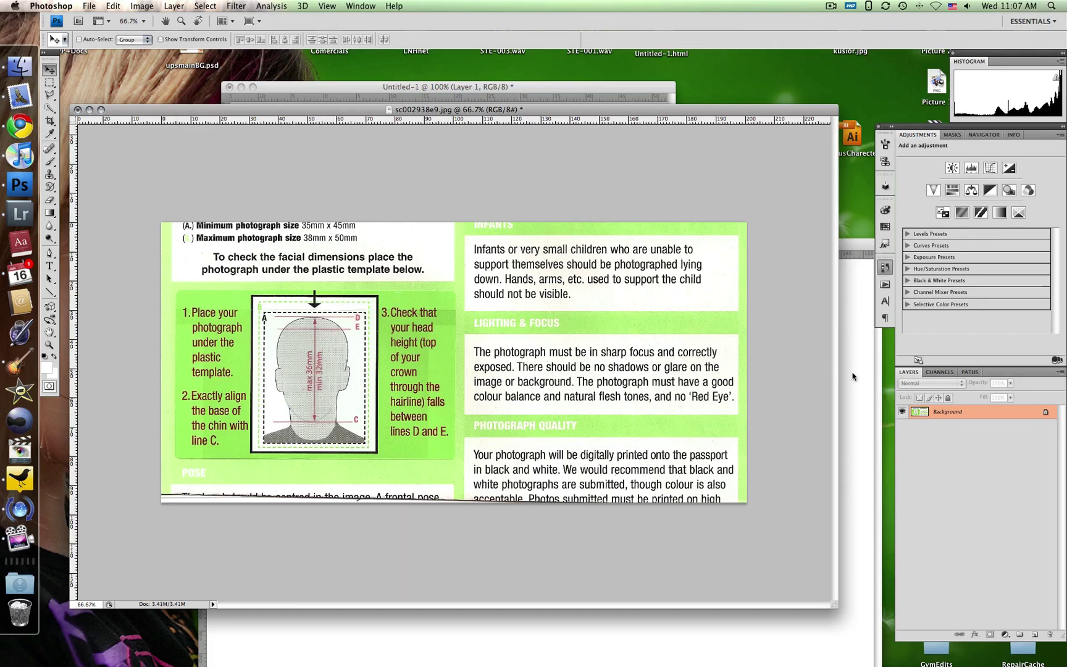
Drag horizontal guides onto the portrait at the crown and chin, checking the guideline sheet's template.
key(super+alt+n)
click(535, 93)
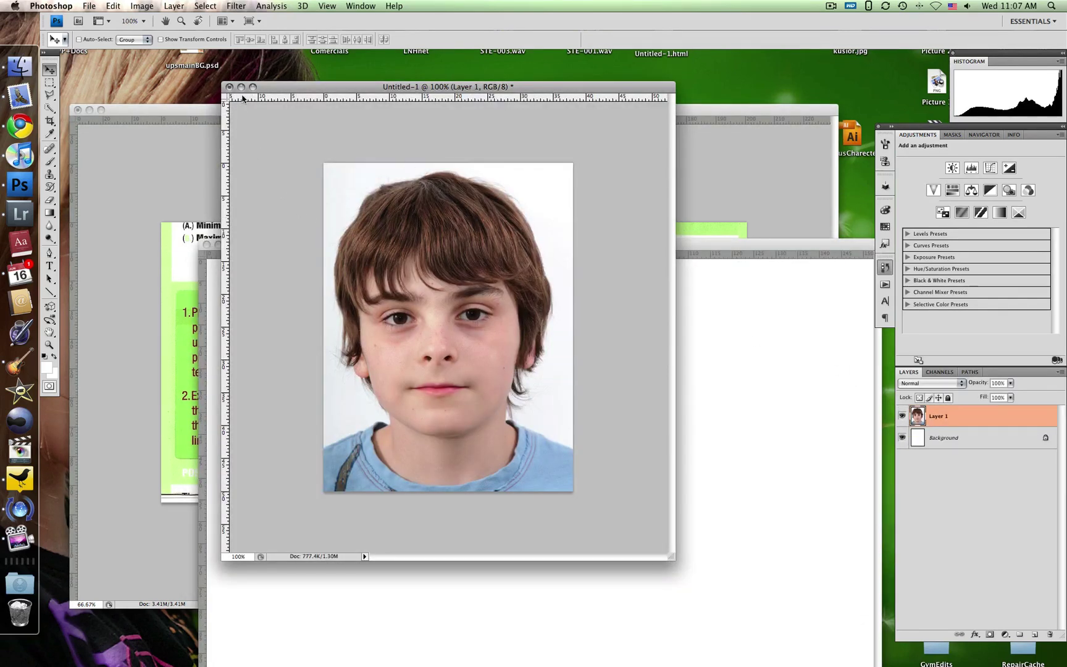
drag(242, 97, 241, 195)
drag(284, 90, 360, 77)
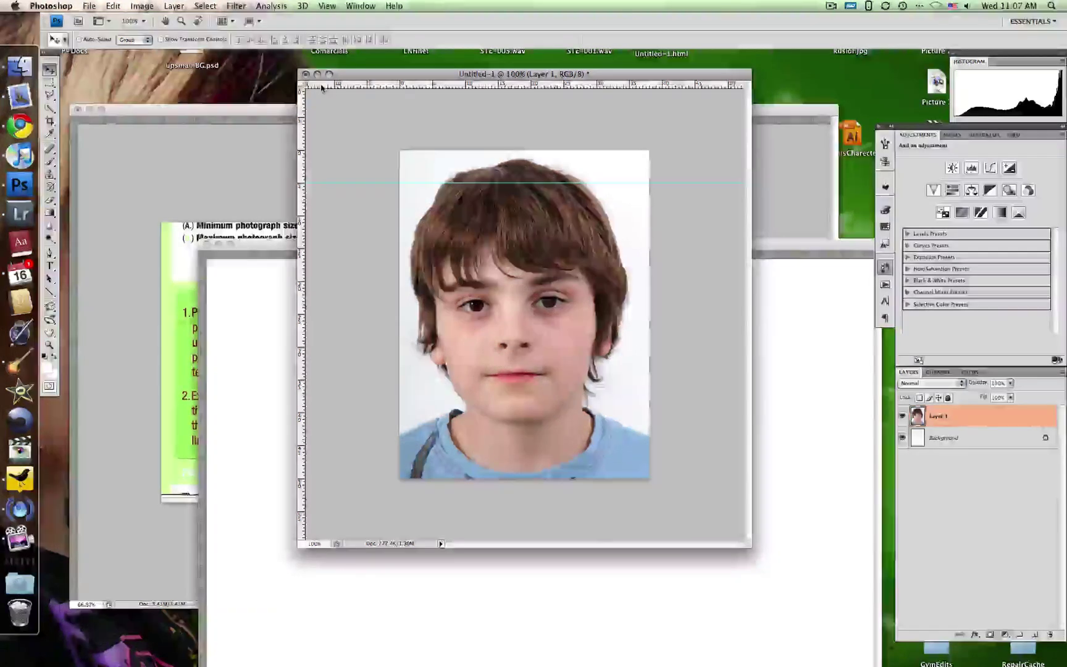
drag(322, 87, 327, 413)
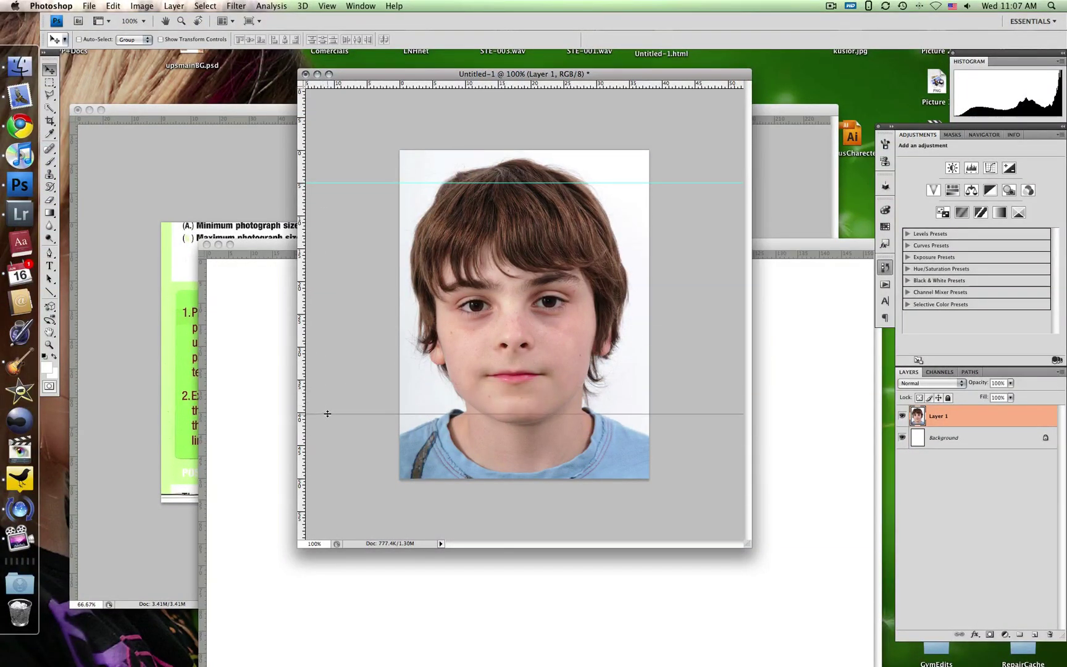
drag(327, 413, 328, 412)
click(172, 199)
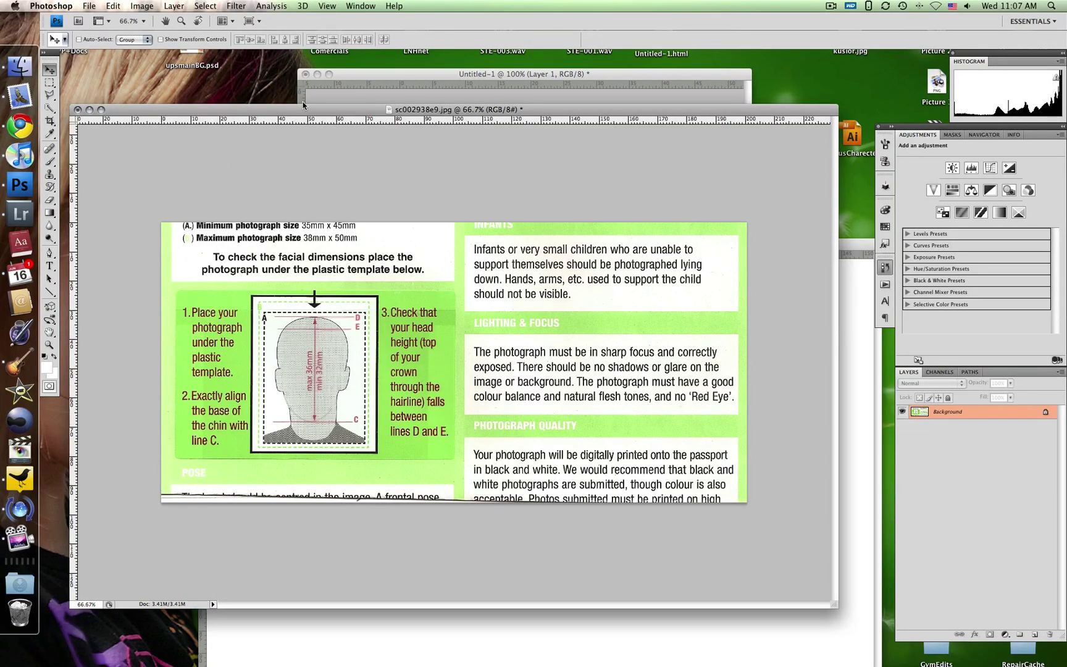
Free Transform Layer 1, dragging corners inward to about 92.3% so the head fits the guides.
click(370, 82)
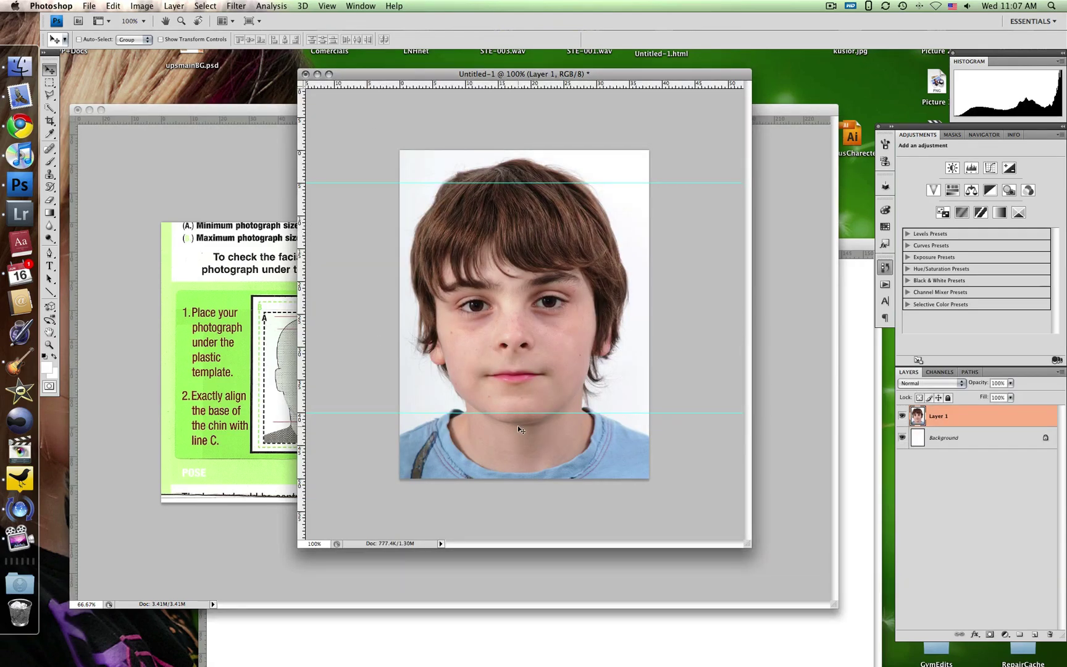
key(super+t)
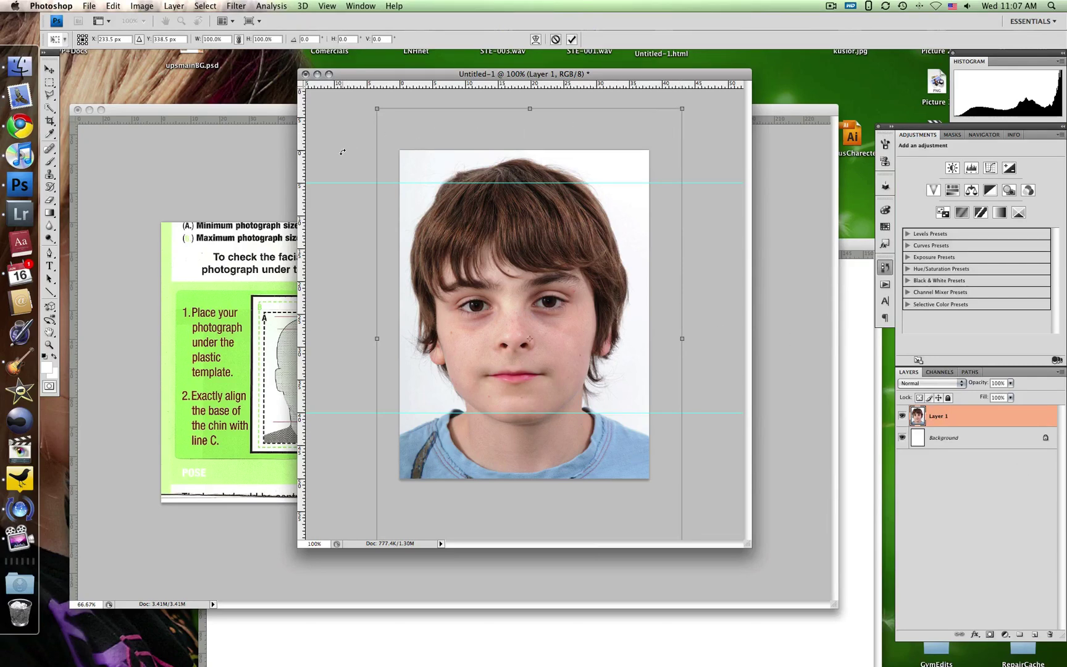
drag(370, 108, 379, 118)
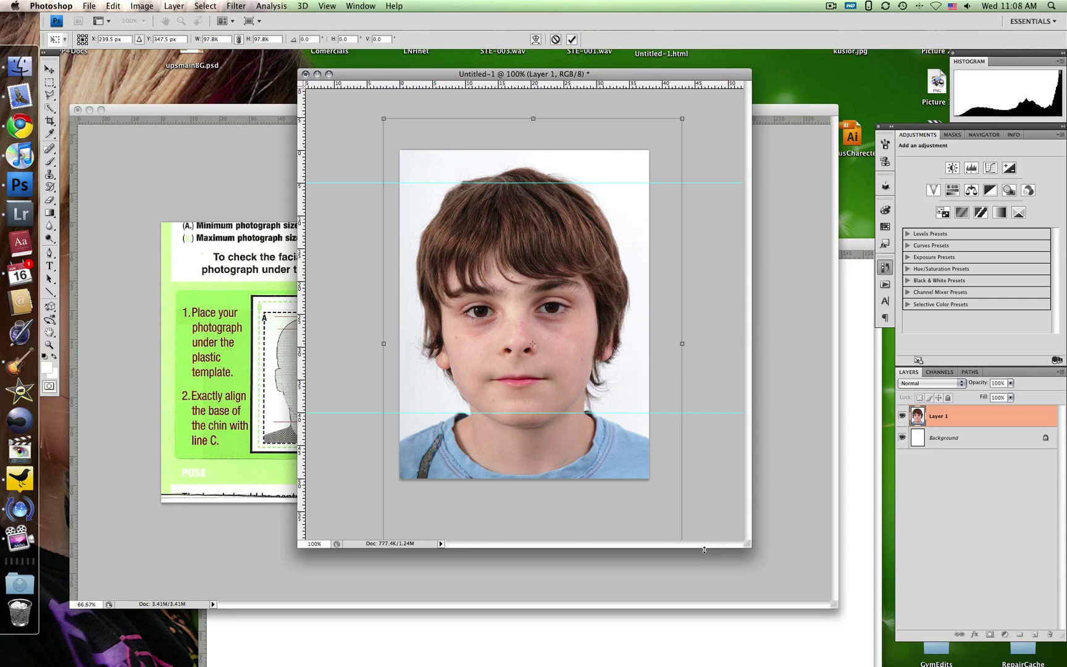
drag(754, 554, 798, 615)
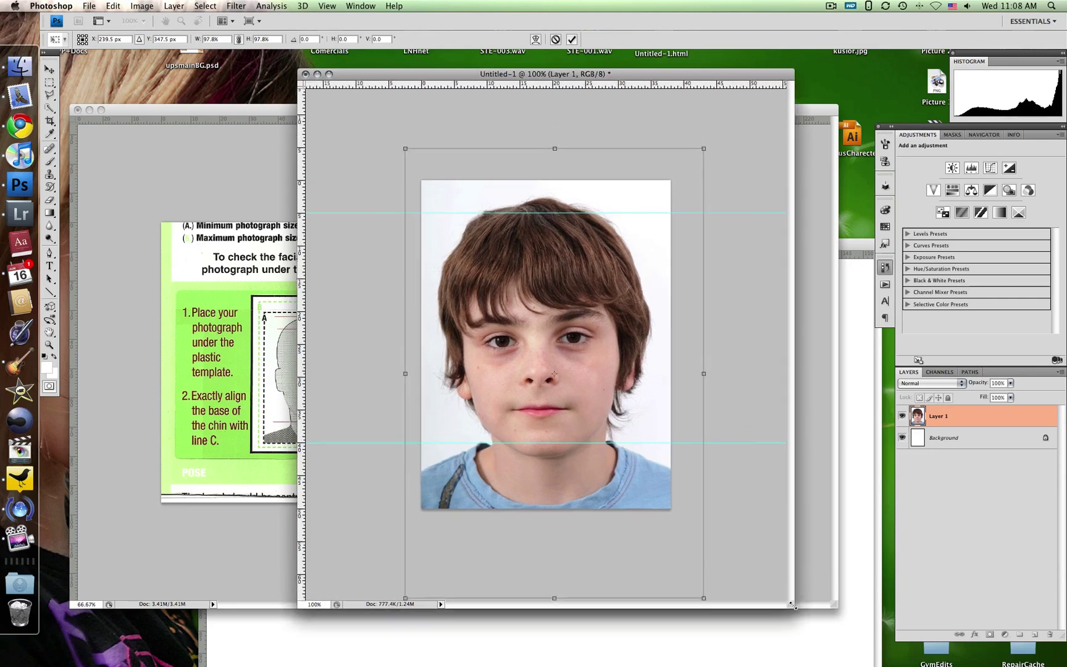
drag(706, 599, 697, 588)
drag(406, 588, 412, 579)
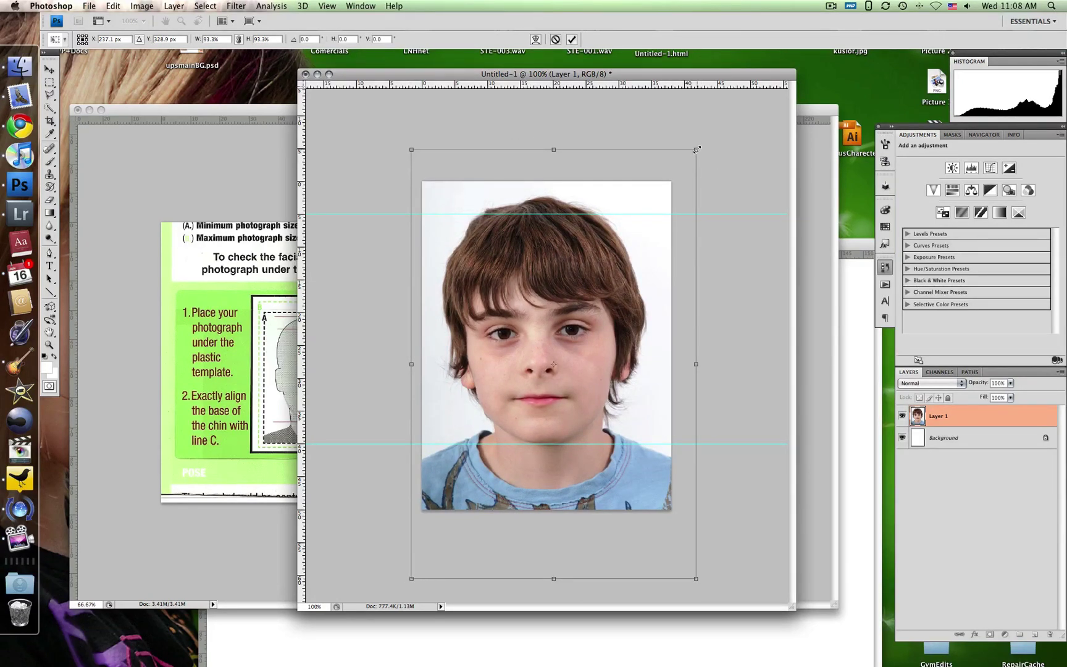
drag(696, 151, 694, 152)
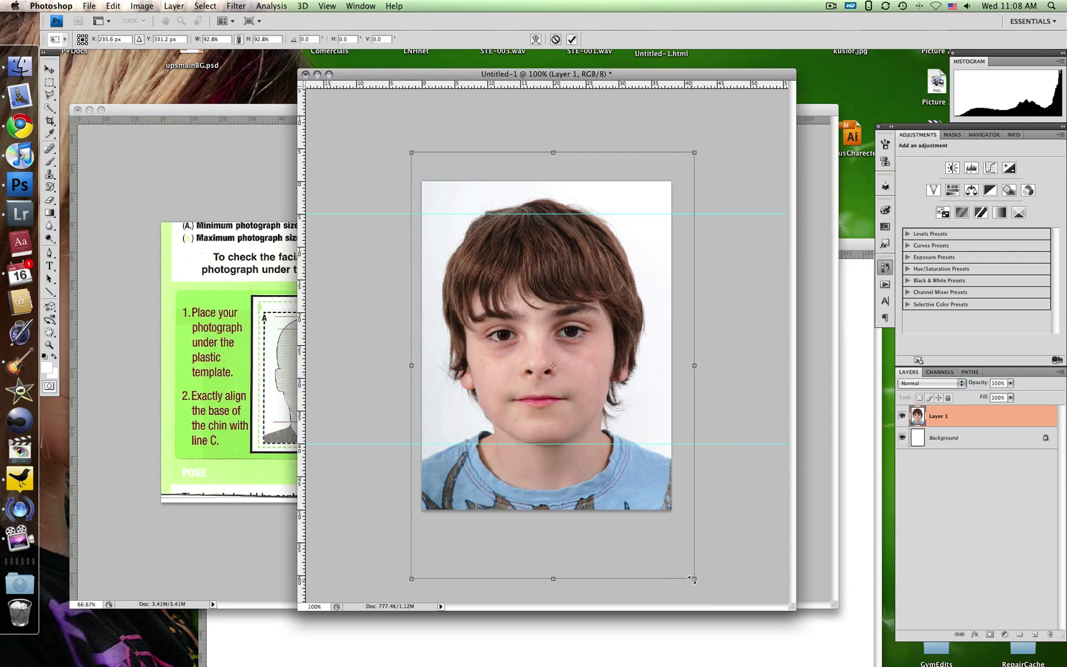
drag(693, 578, 693, 577)
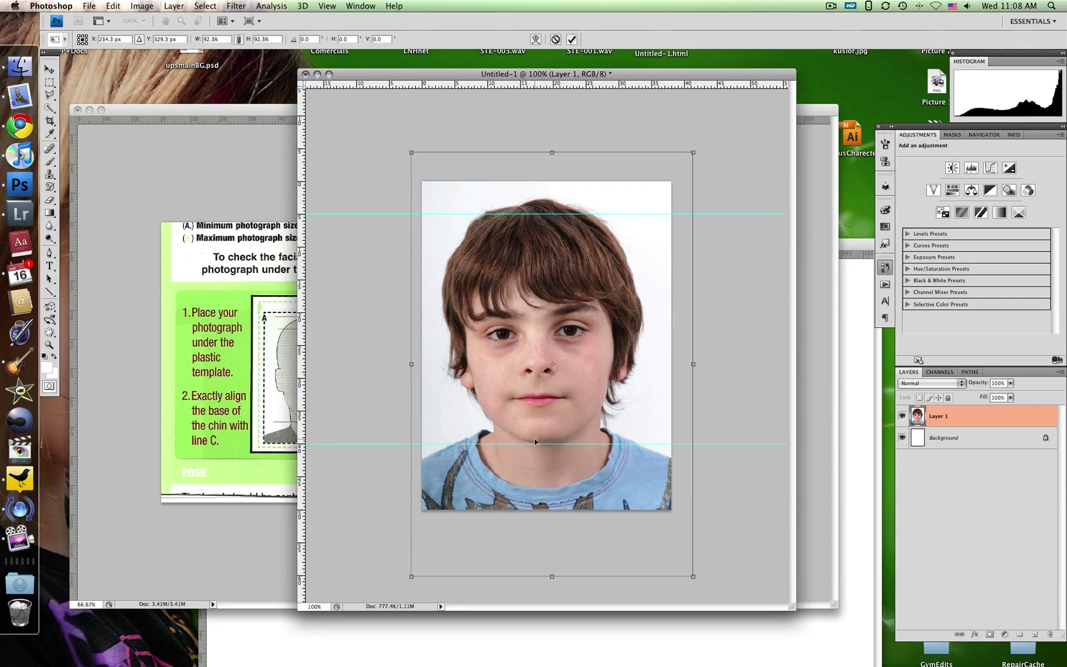
Commit the scaling, select all and crop to the canvas, then hide guides via View > Extras.
key(Return)
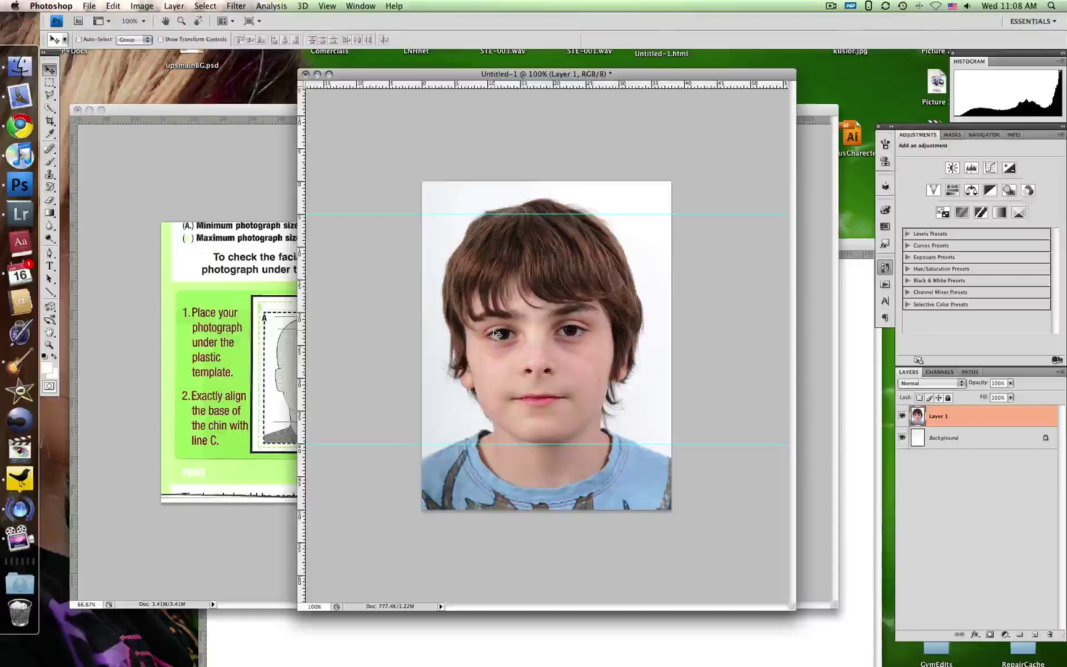
key(super+a)
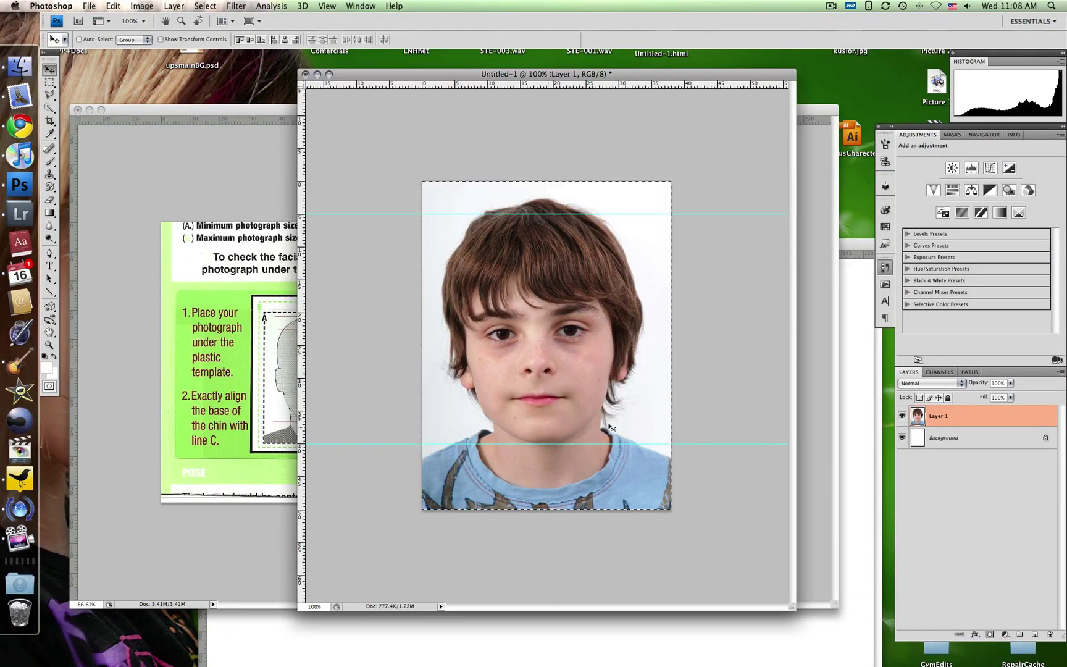
key(super+d)
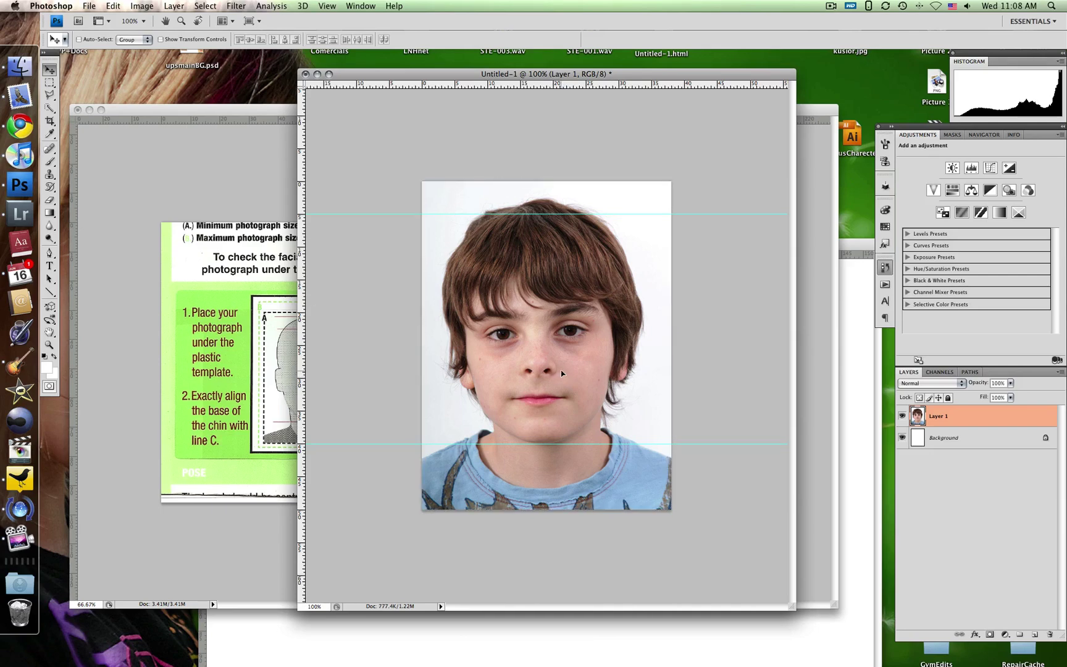
key(super+z)
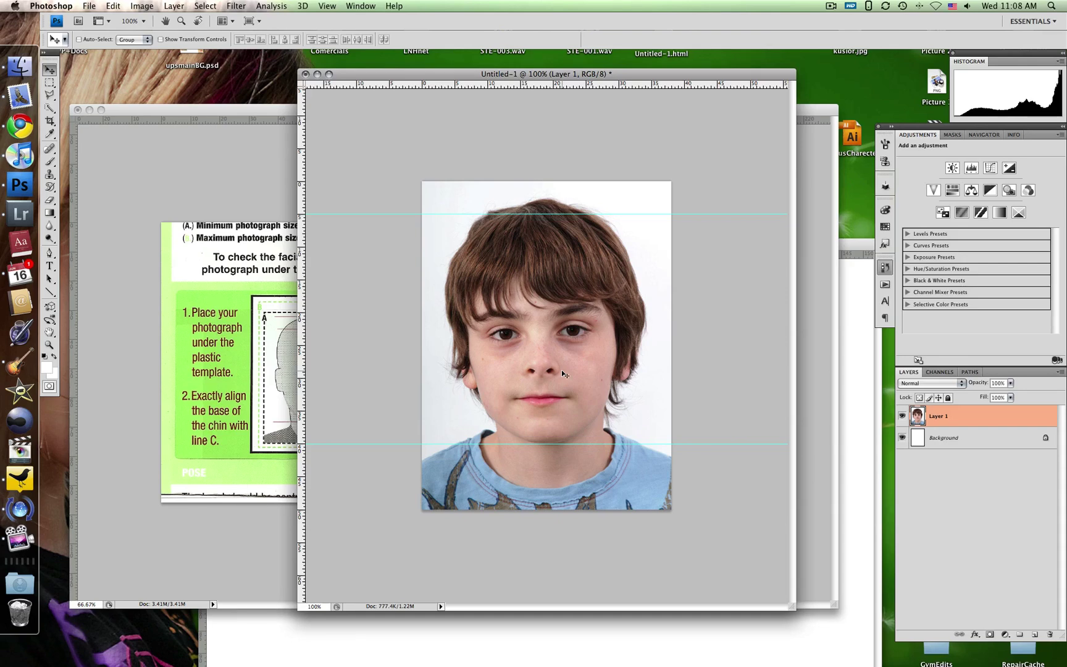
key(super+a)
click(142, 6)
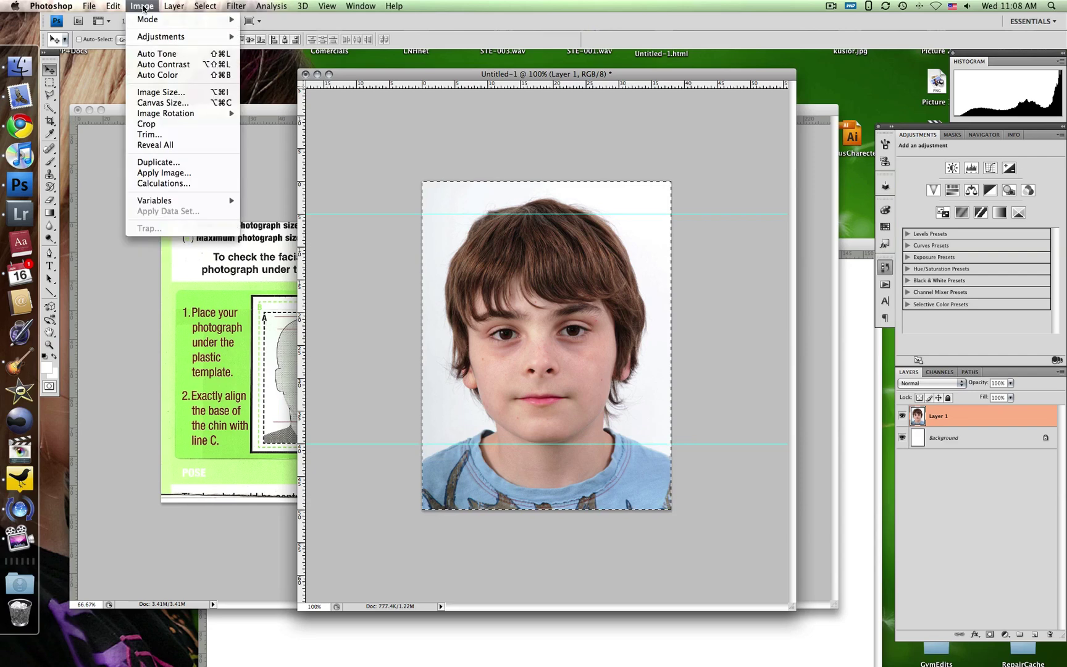
click(147, 124)
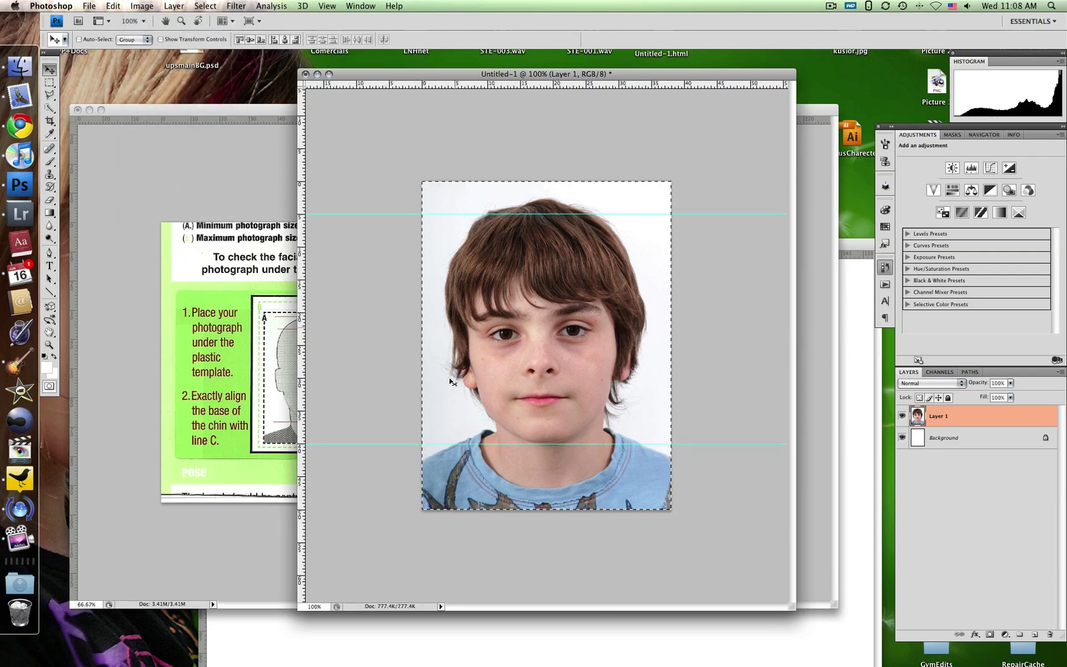
click(327, 6)
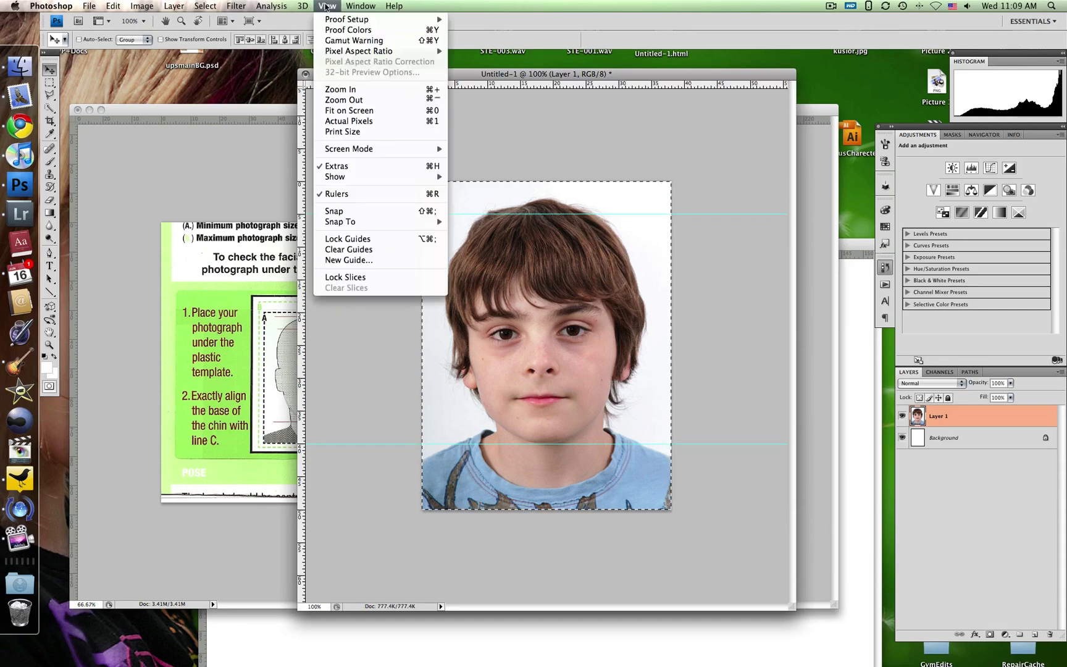
click(355, 167)
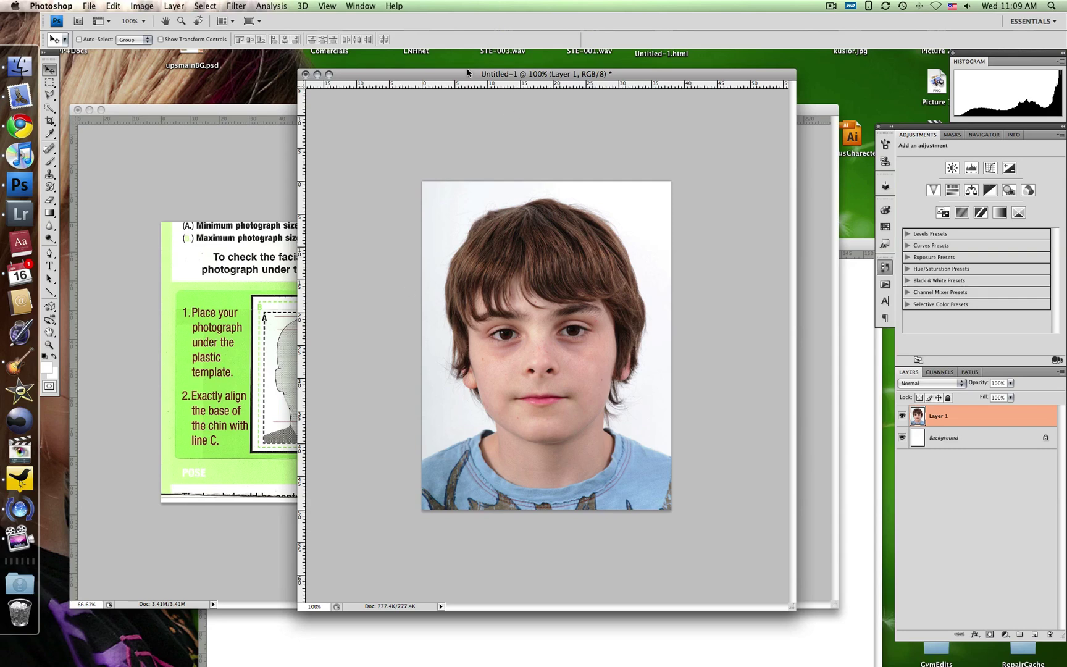
Drag the passport photo into Untitled-2, place it at the upper-left corner, and enlarge the window.
drag(466, 75, 241, 57)
click(820, 646)
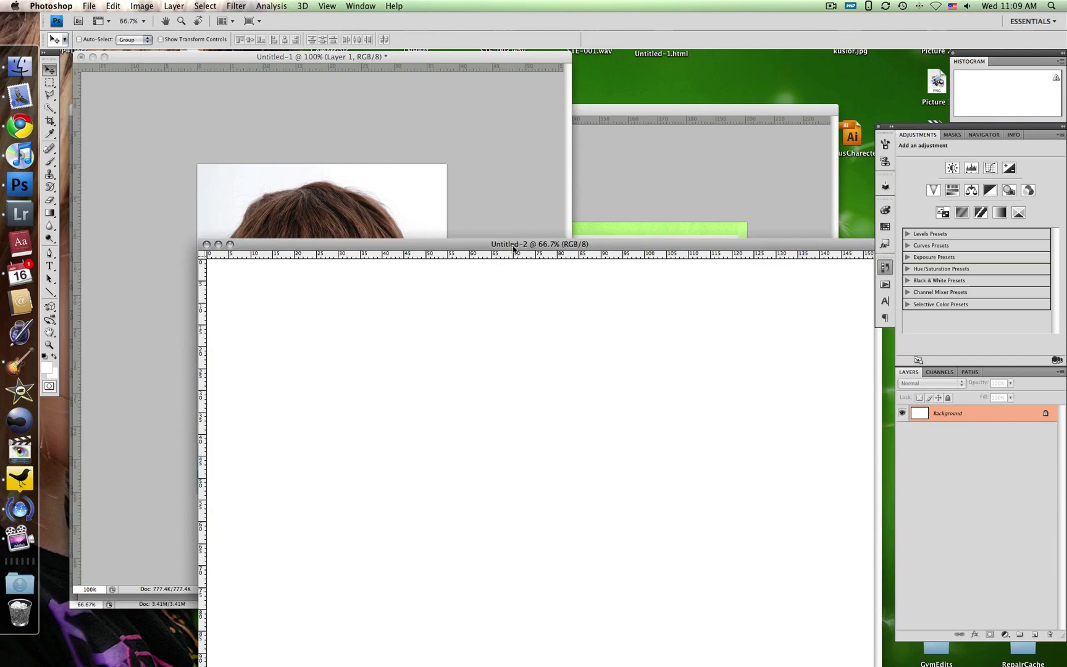
click(510, 194)
drag(333, 277, 696, 410)
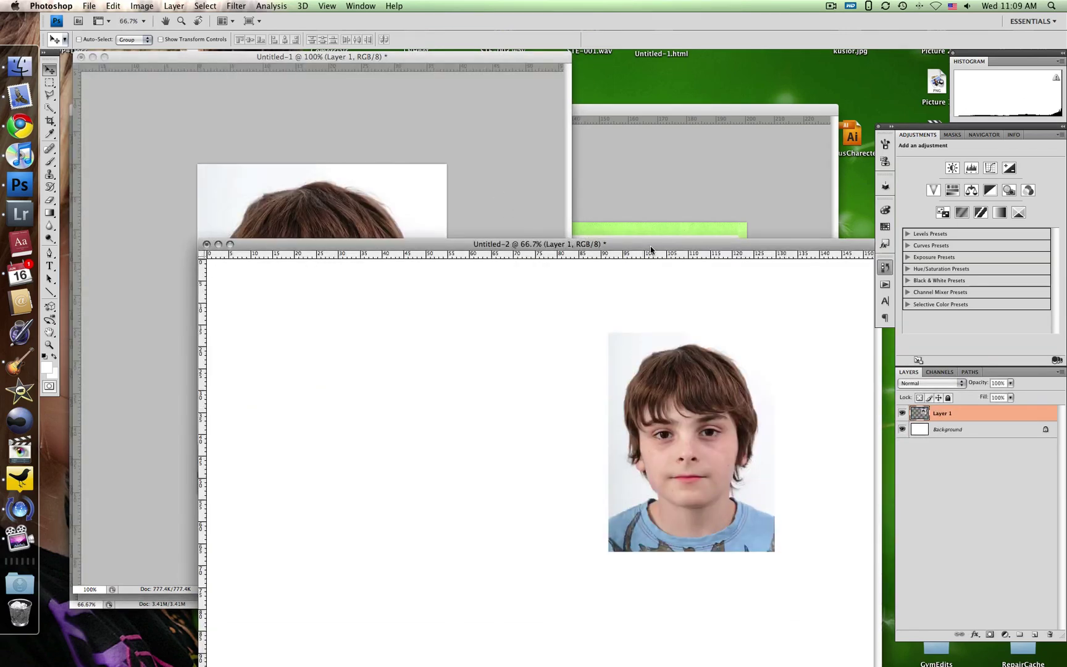
drag(650, 247, 603, 106)
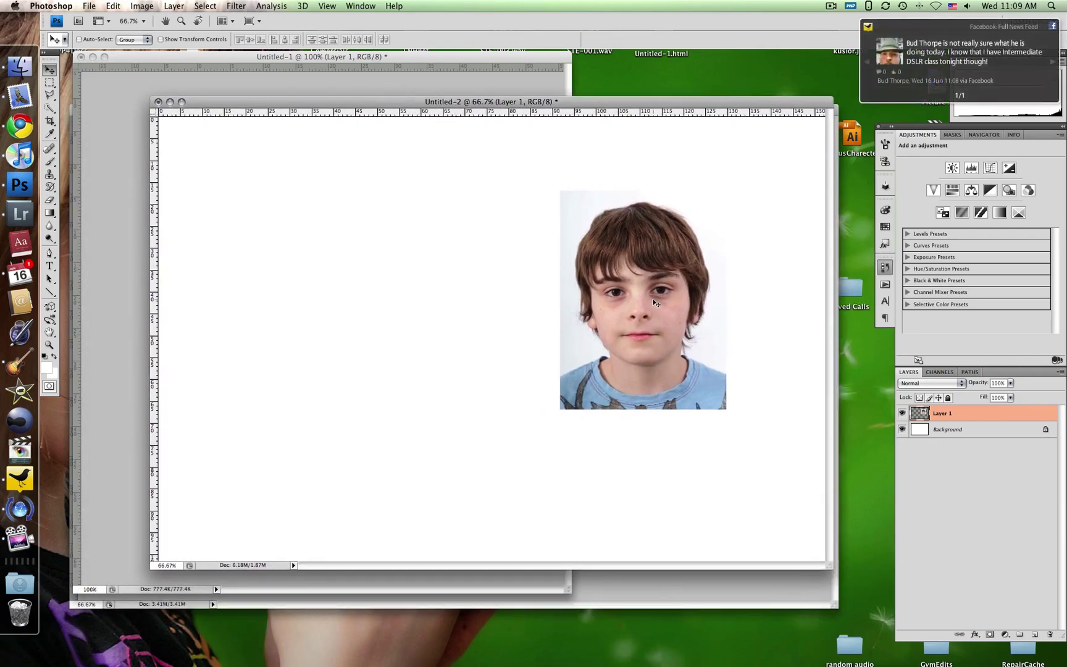
drag(656, 302, 305, 261)
drag(419, 102, 372, 81)
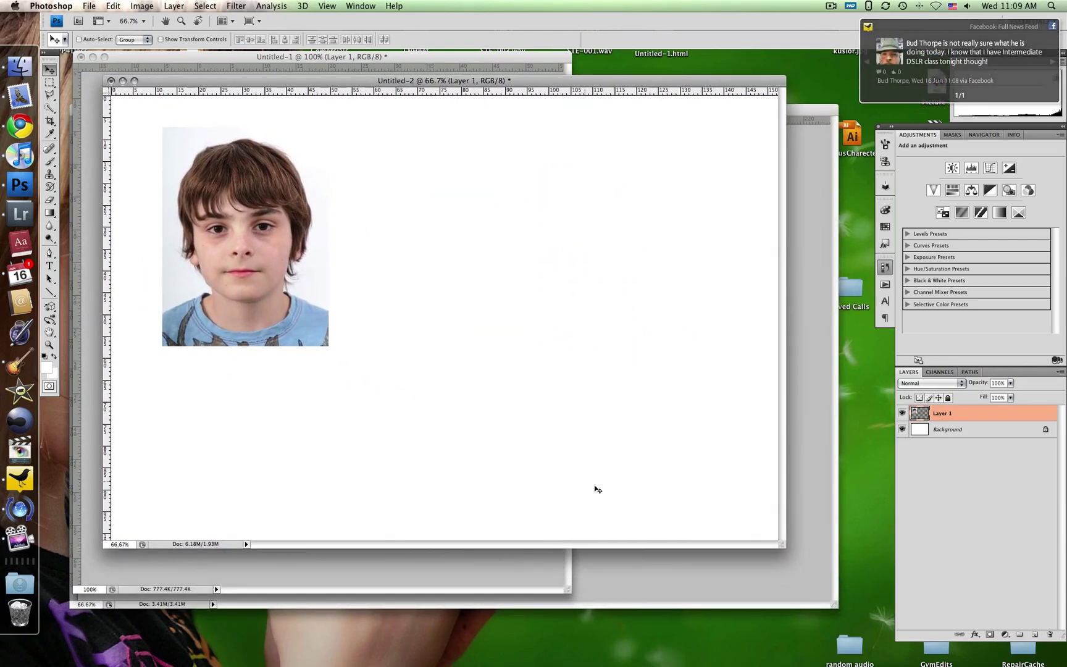
drag(781, 544, 830, 588)
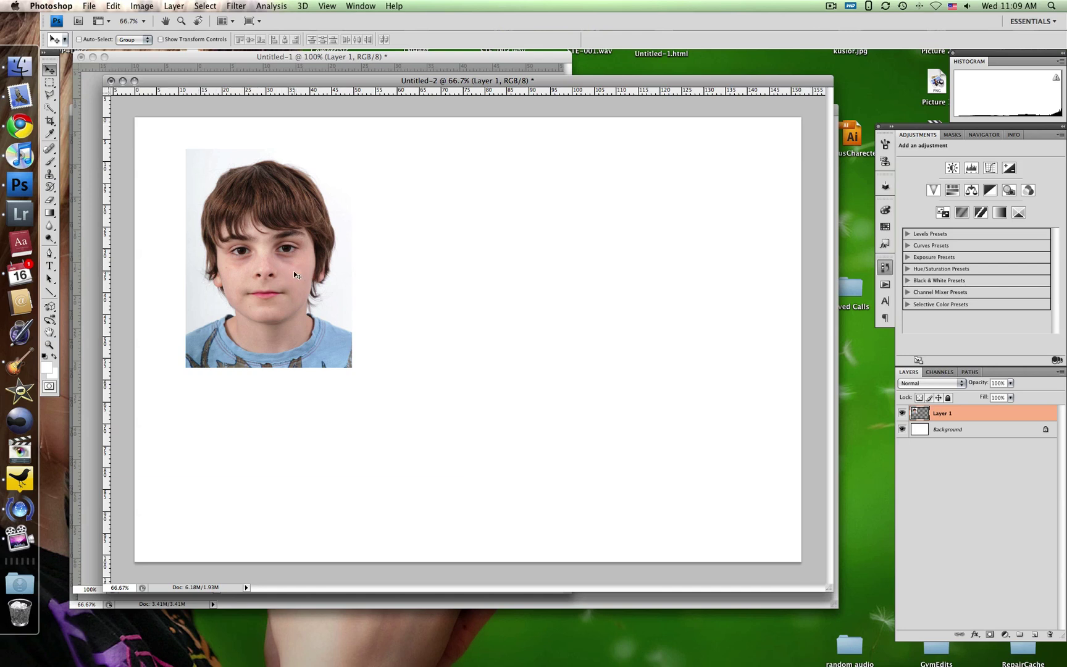
Duplicate Layer 1 five times and place two copies to complete the top row of three.
key(super+j)
key(super+j)
key(super+j)
key(super+j)
key(super+j)
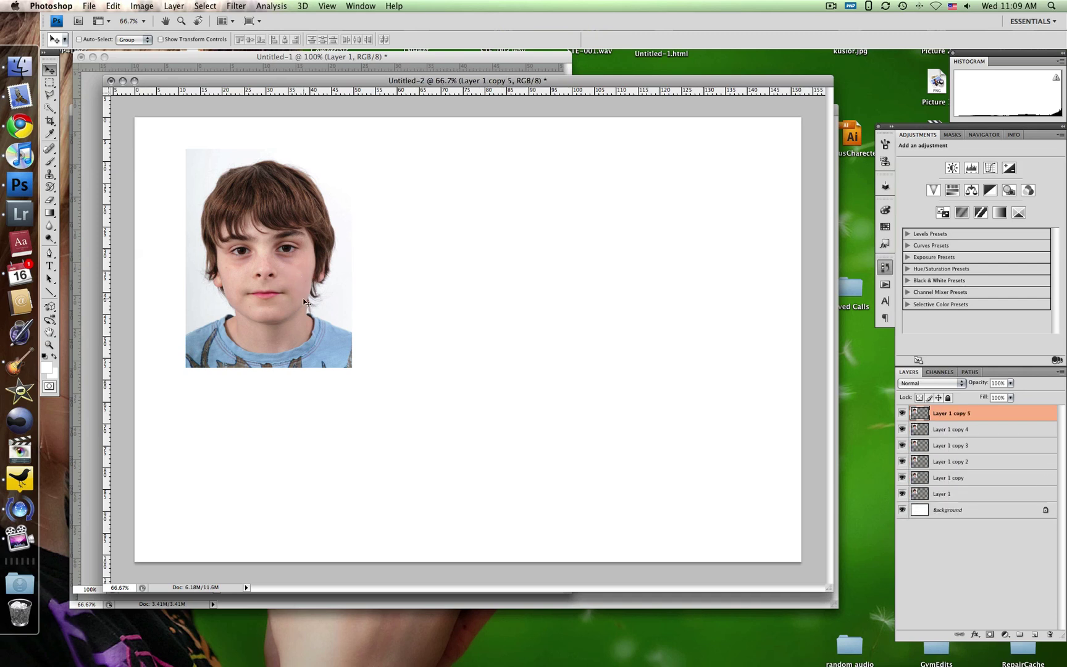
drag(276, 286, 469, 288)
key(alt+bracketleft)
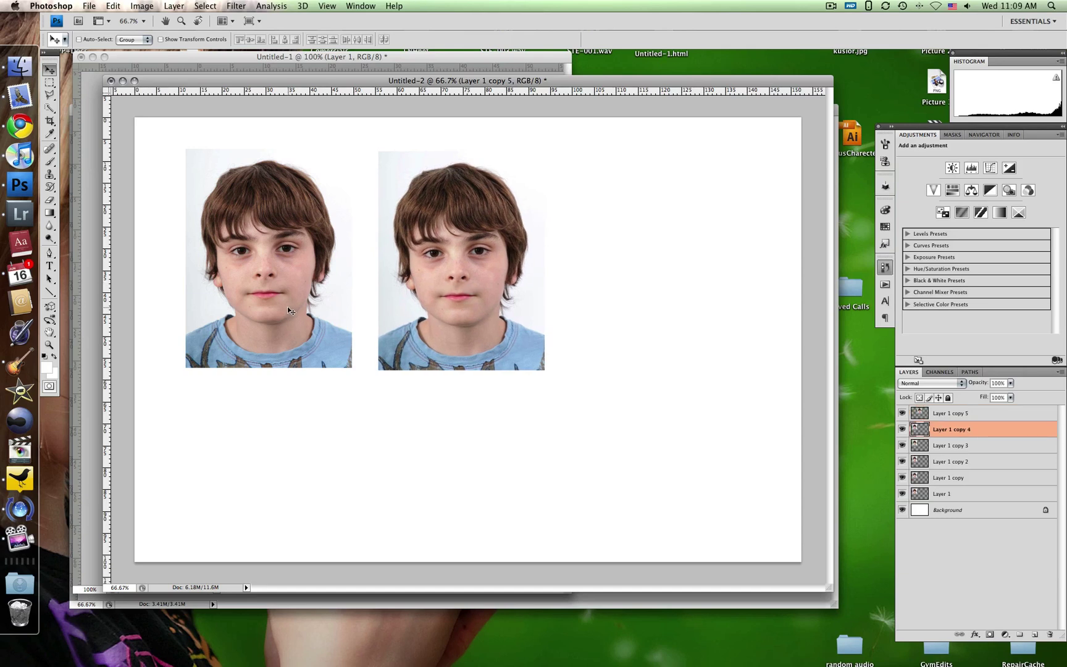
drag(286, 306, 698, 311)
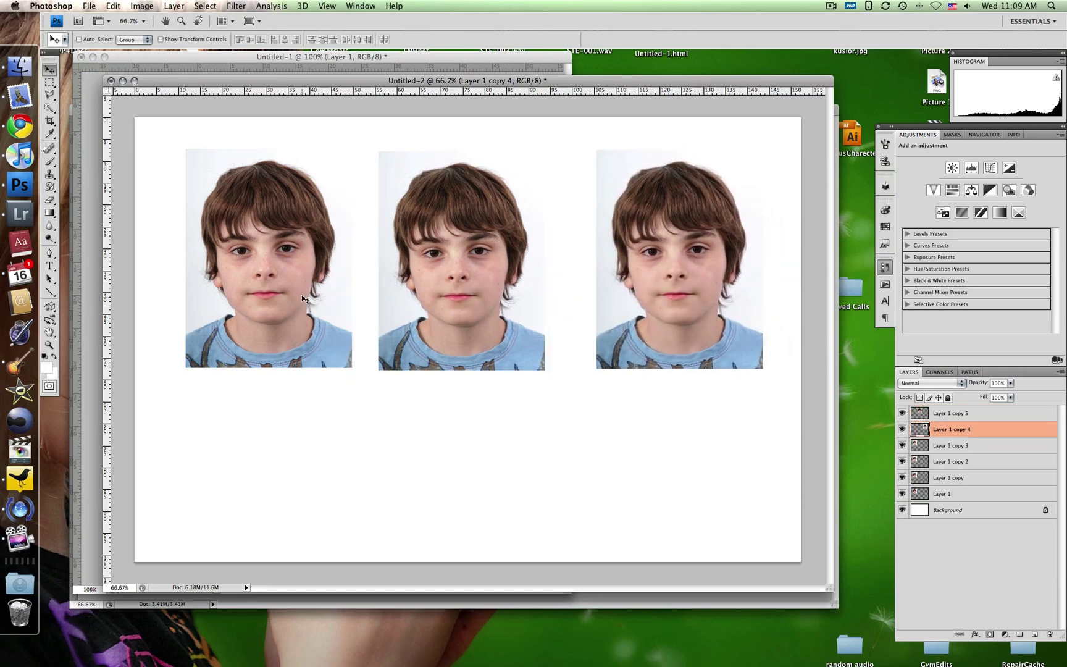
Move the remaining three copies into the bottom row at right, middle and left.
key(alt+bracketleft)
drag(301, 294, 741, 515)
key(alt+bracketleft)
drag(251, 272, 479, 495)
key(alt+bracketleft)
drag(260, 273, 257, 455)
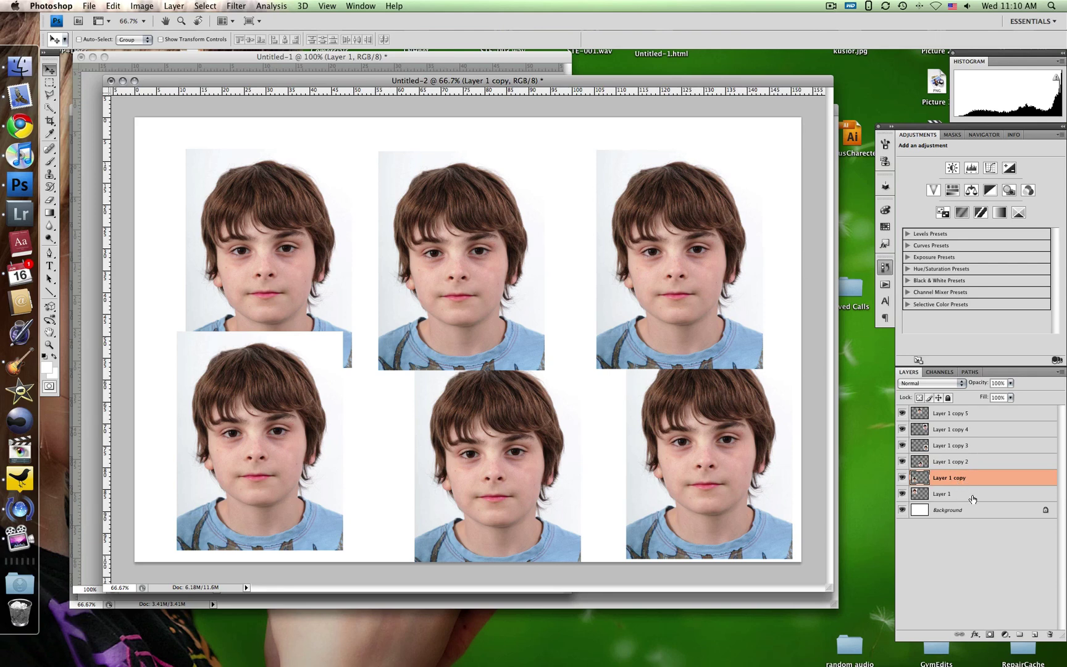
Reorder Layer 1 below Layer 1 copy 5, align the top-row portraits' top edges, and move them up.
drag(976, 498, 981, 425)
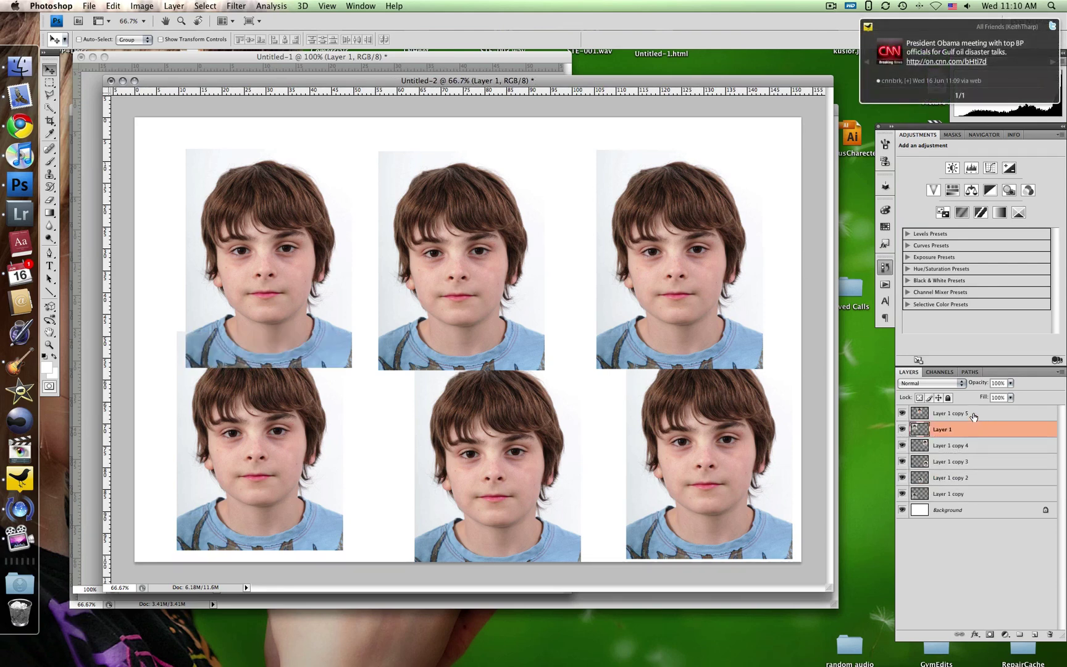
click(973, 417)
shift+click(976, 447)
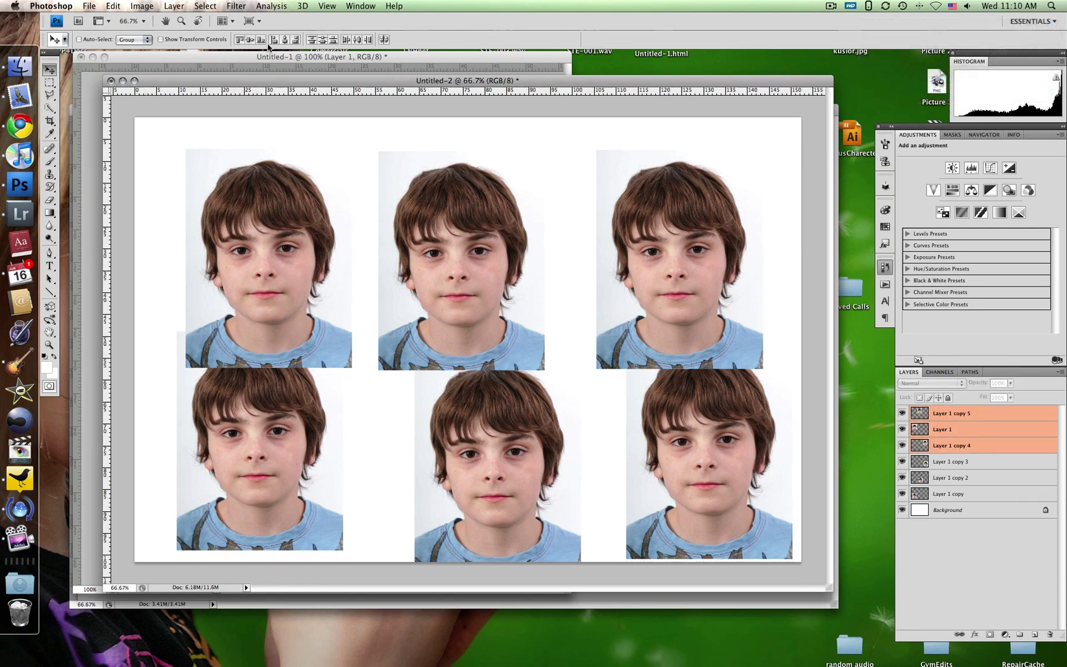
click(240, 40)
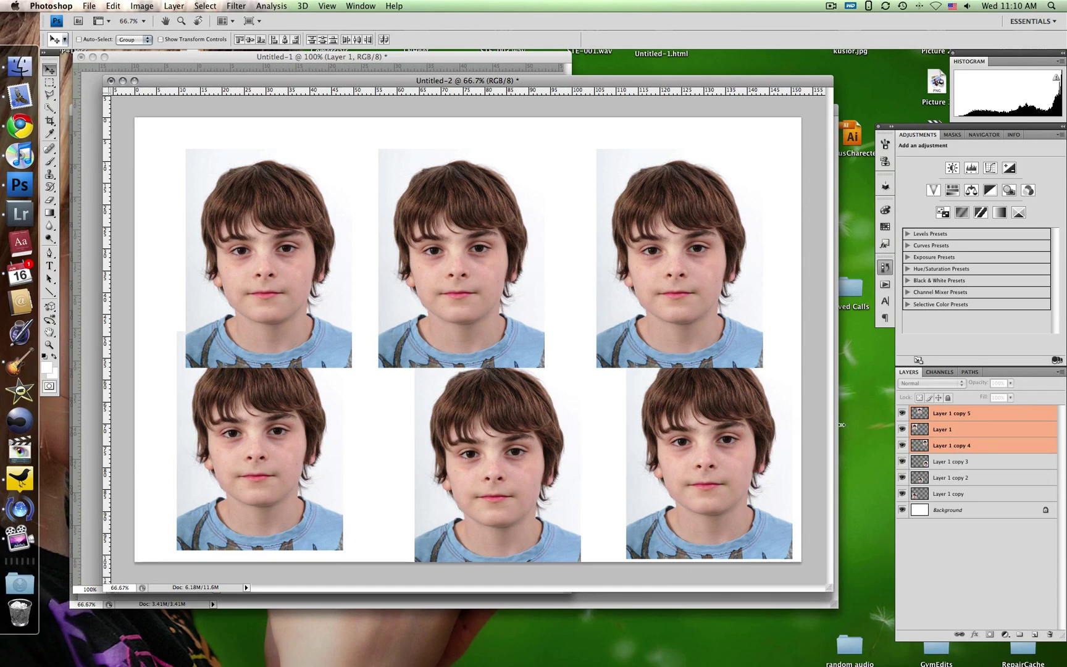
key(Up)
key(Up)
key(Up)
key(Up)
key(Up)
key(Up)
key(Up)
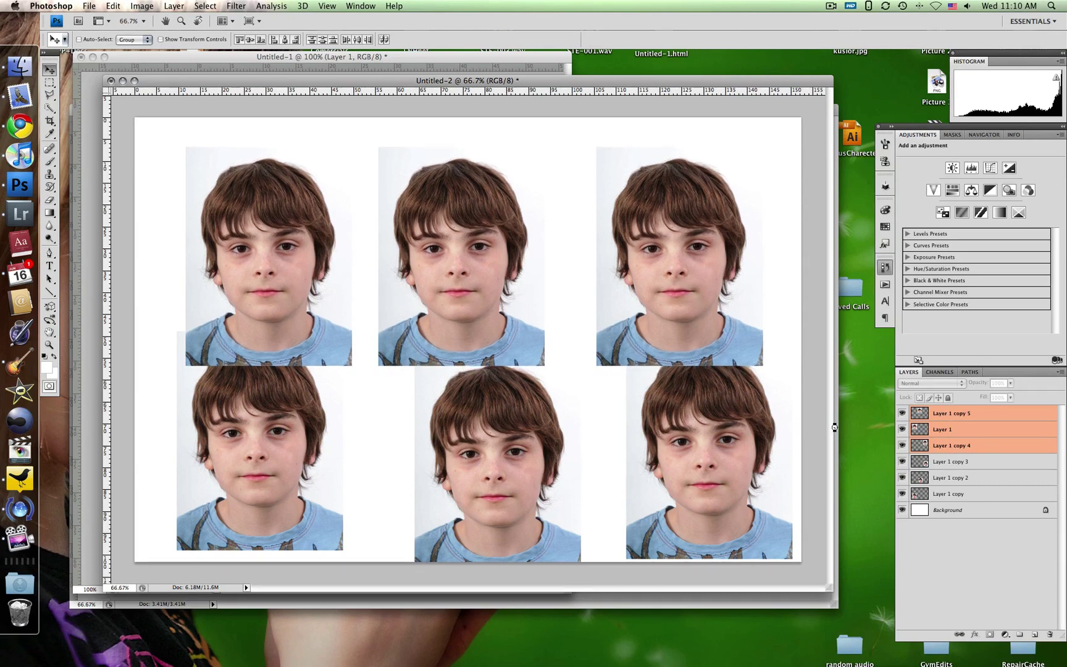
key(Up)
key(Up)
key(Up)
key(Up)
key(Up)
key(Up)
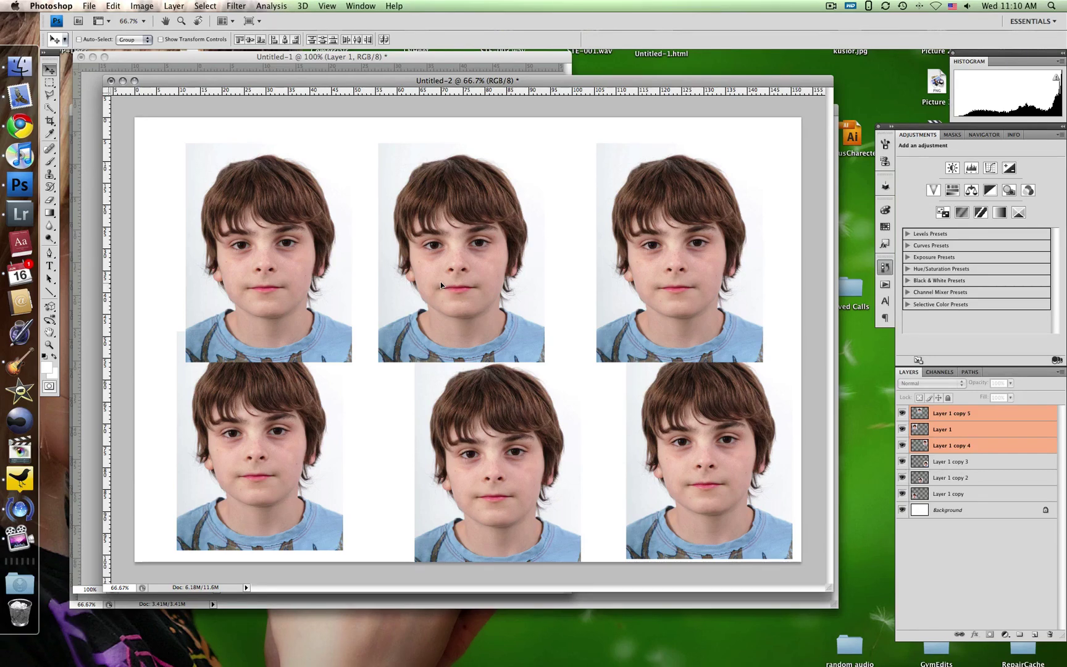
drag(443, 288, 443, 262)
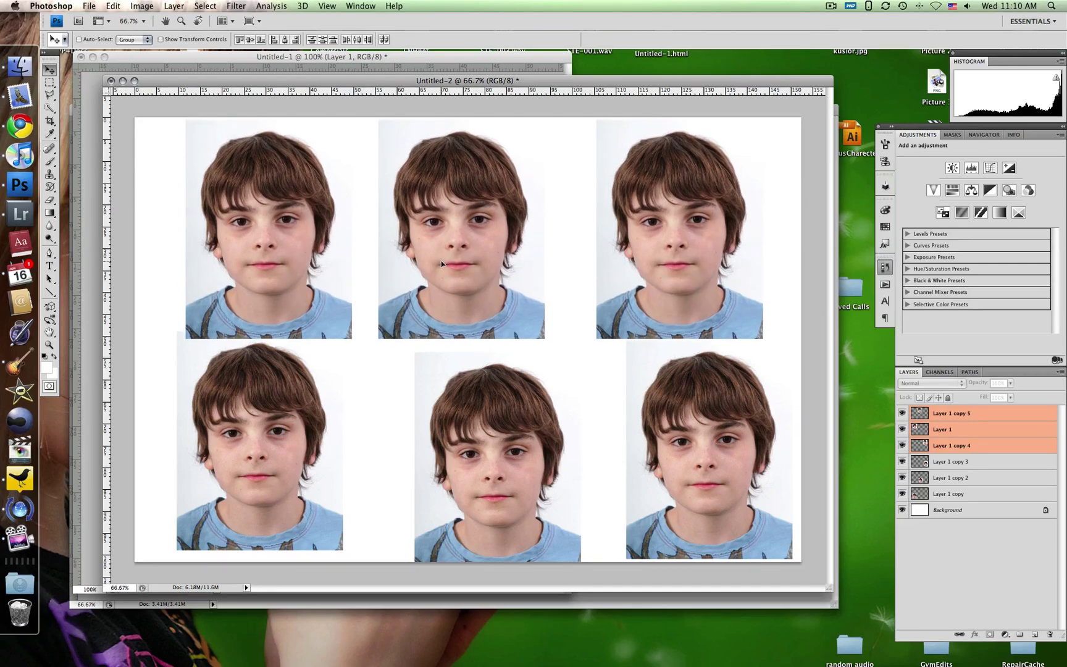
Align the bottom-row portraits' bottom edges, move them up, and distribute their horizontal centers evenly.
click(999, 463)
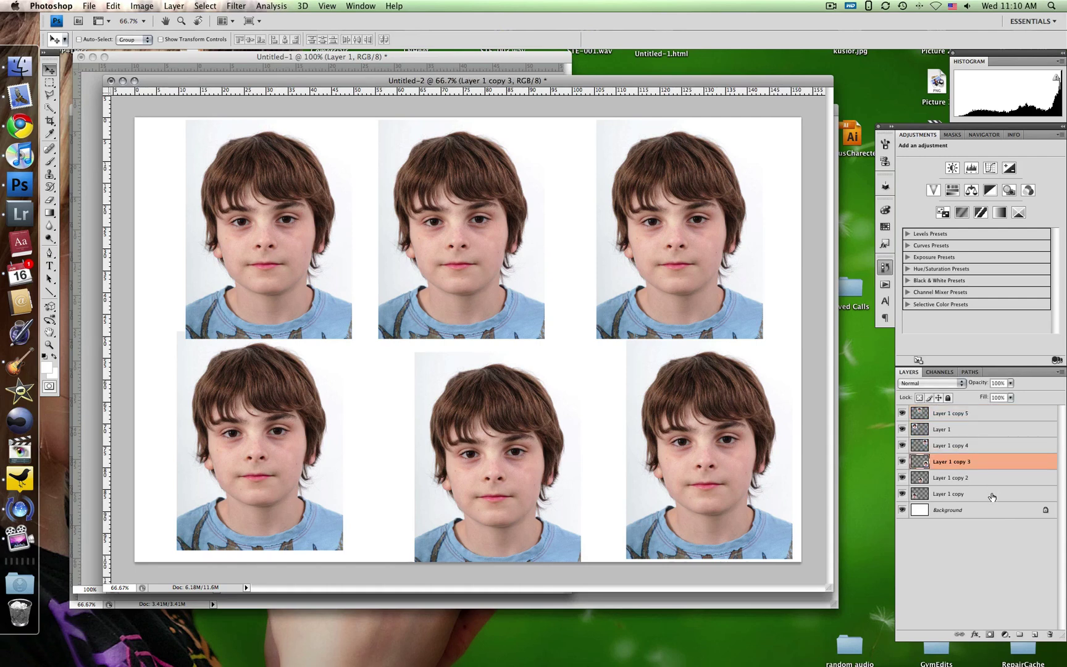
shift+click(991, 494)
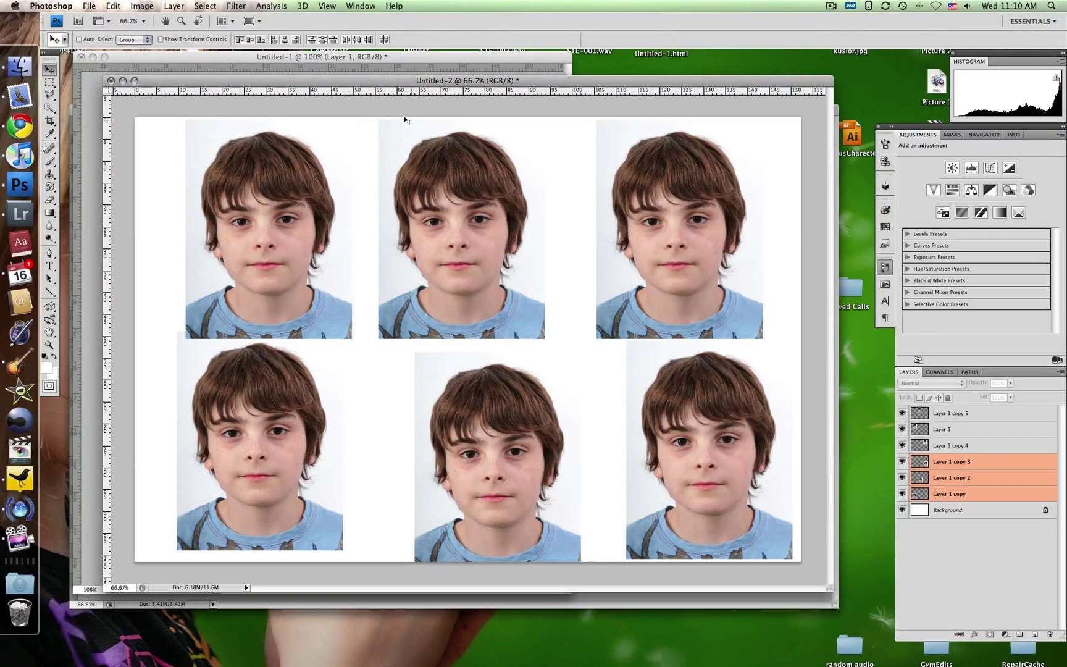
click(260, 41)
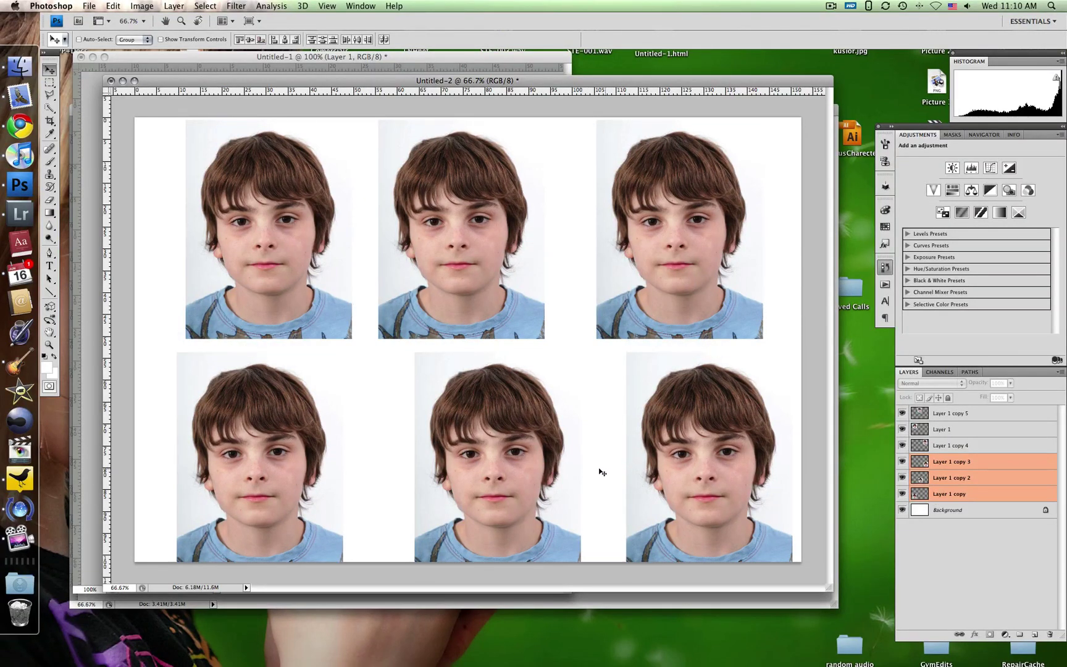
drag(518, 475, 505, 458)
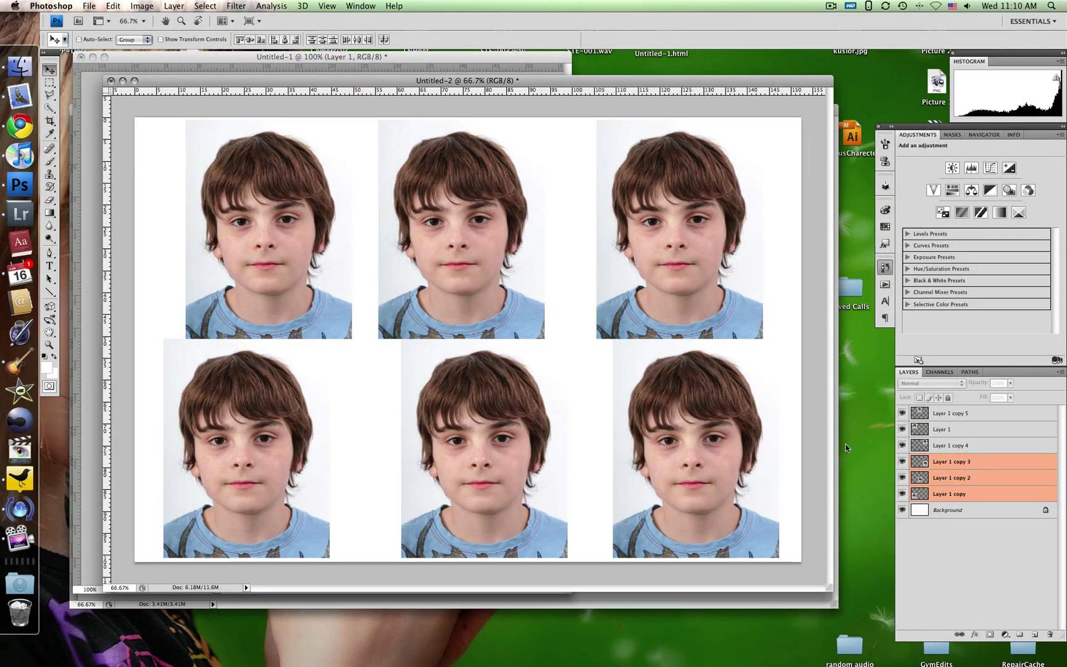
click(357, 40)
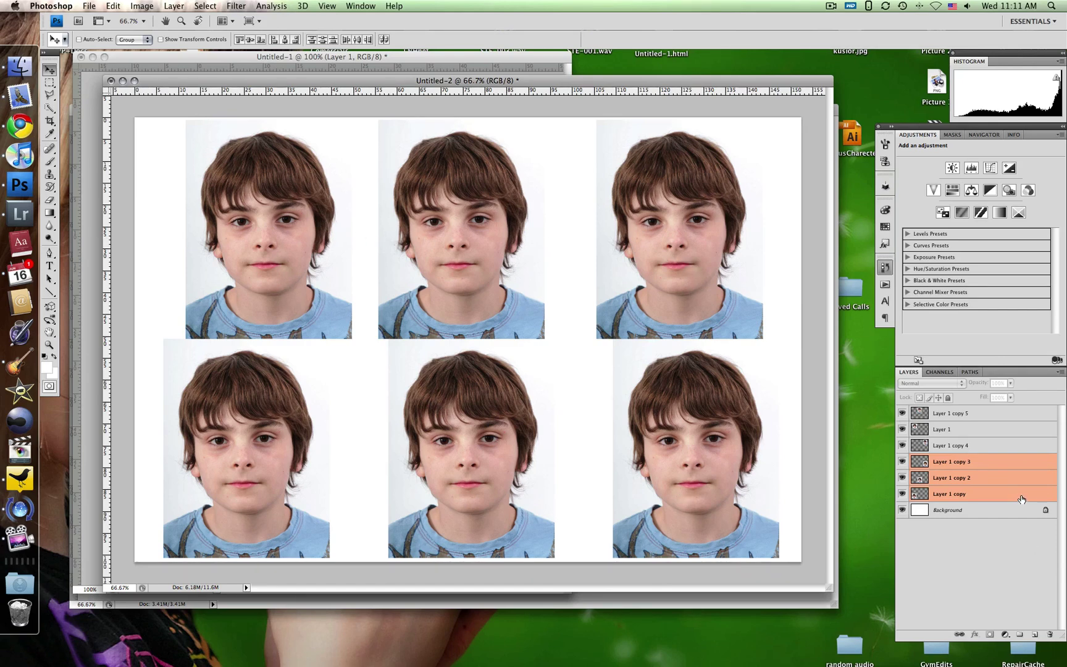
Add a 1 px Stroke layer style to Layer 1 copy 5, the top-middle portrait.
click(1007, 417)
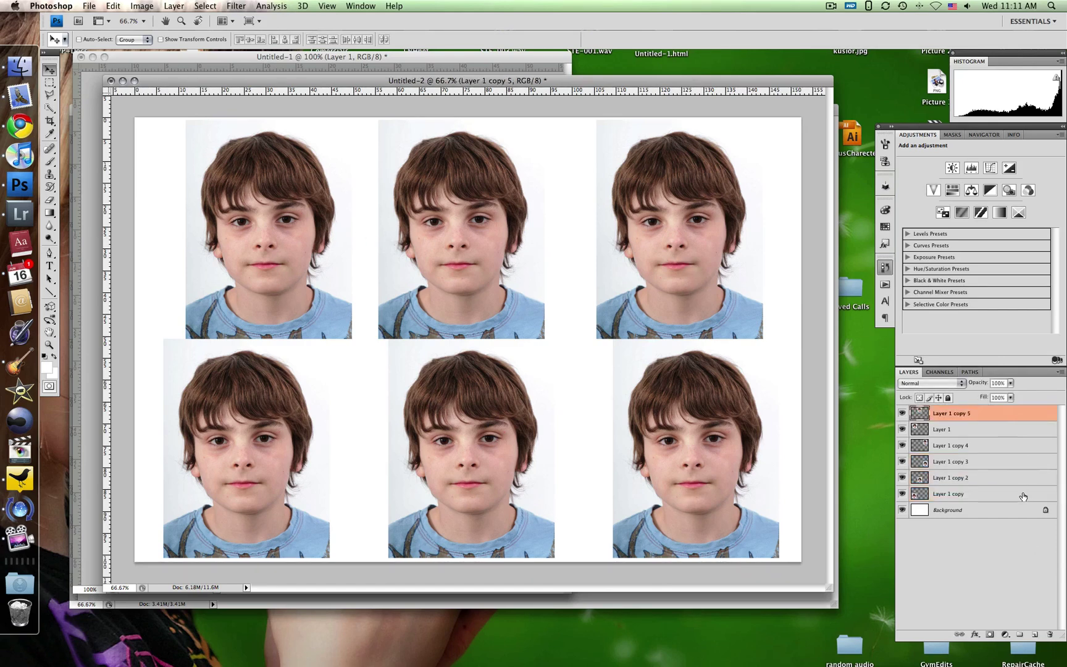
double_click(1013, 415)
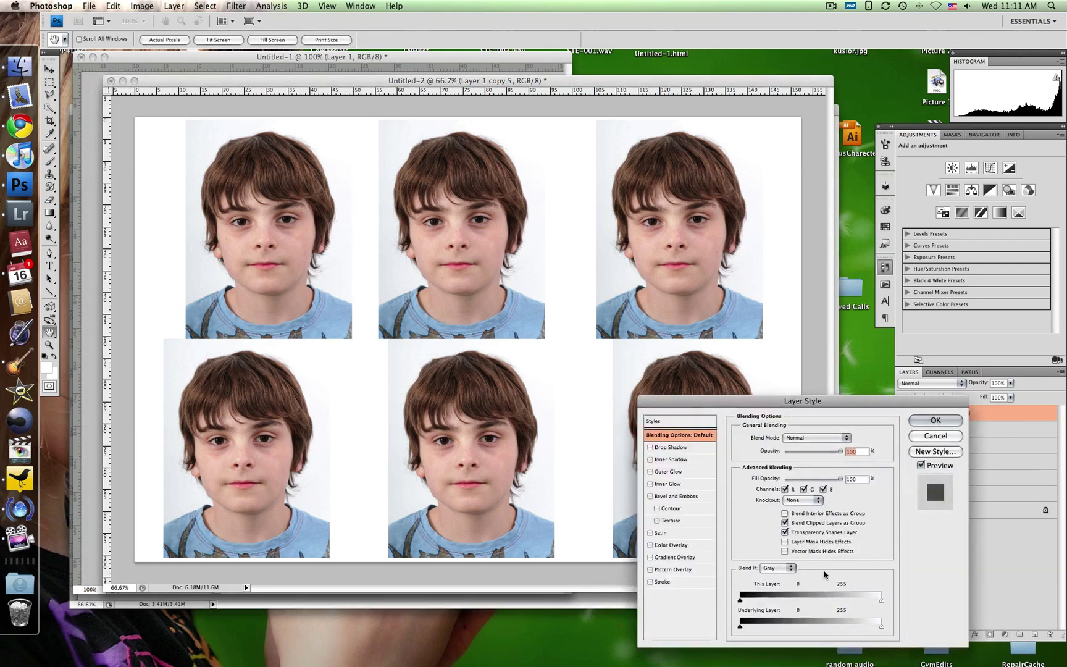
click(652, 582)
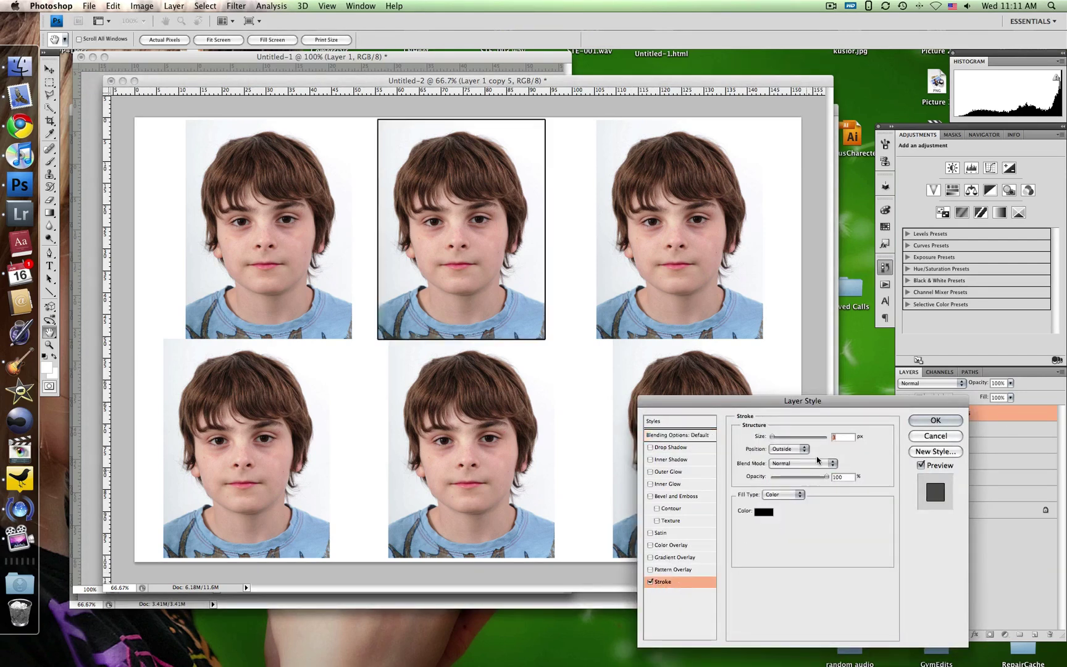
text(1)
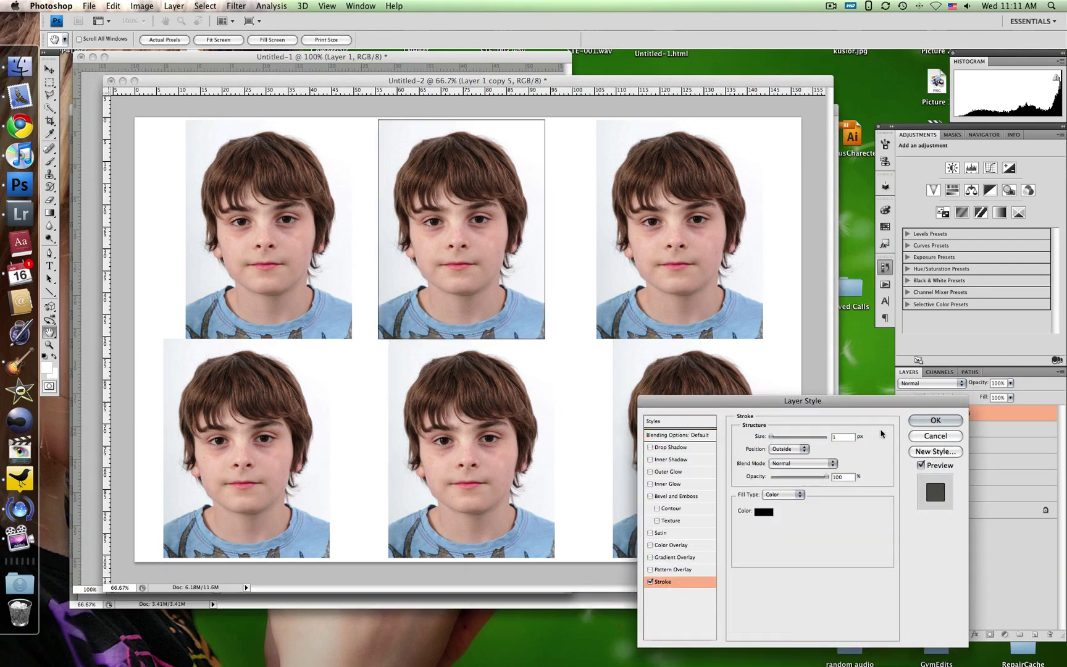
click(936, 420)
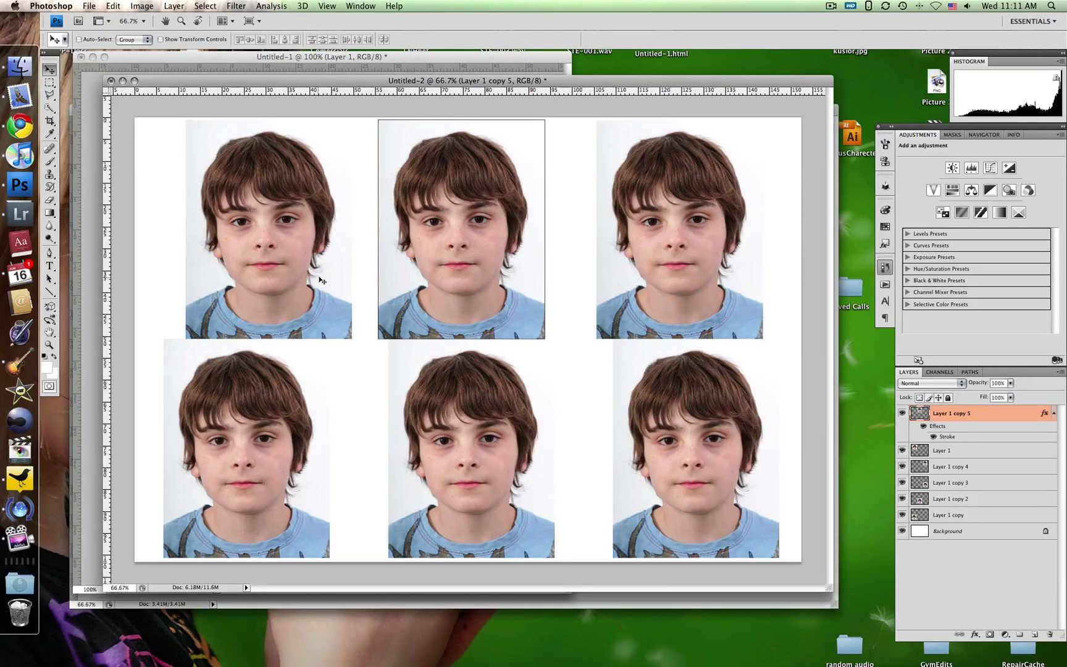
Reposition the stroked top-middle portrait, then copy its stroke effect onto Layer 1, the top-left portrait.
drag(433, 287, 405, 286)
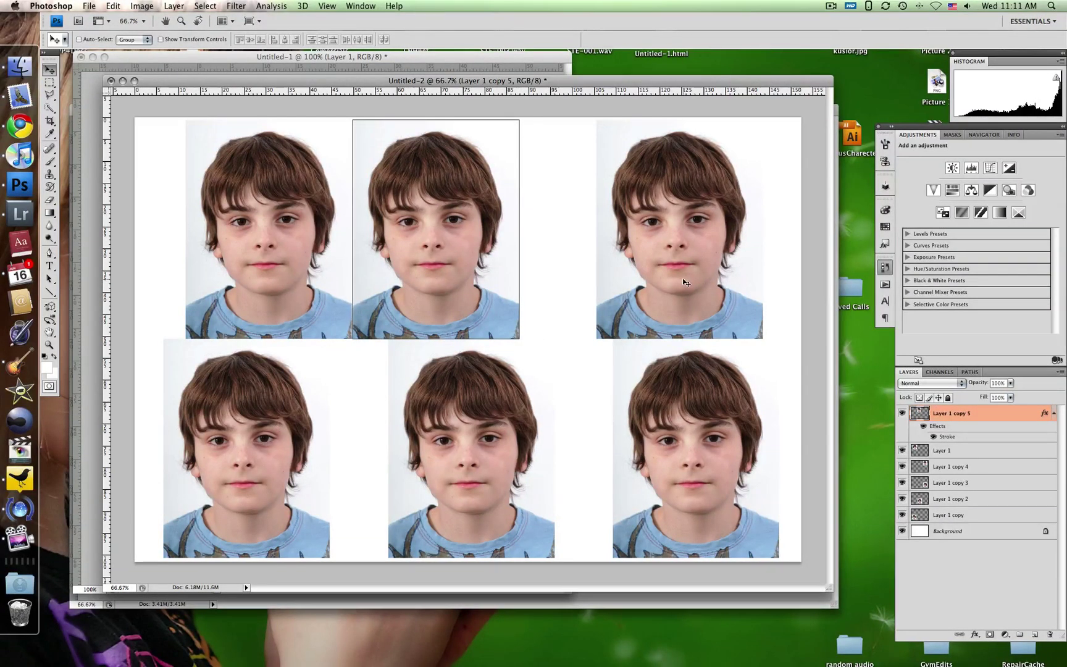
drag(460, 247, 495, 248)
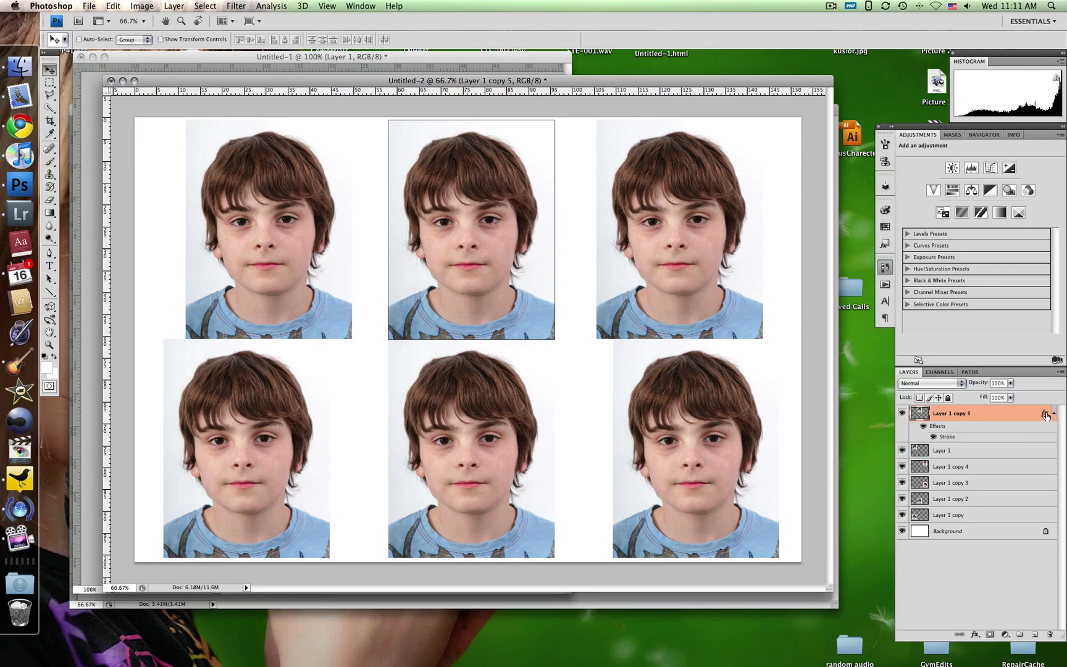
drag(1046, 415, 1043, 453)
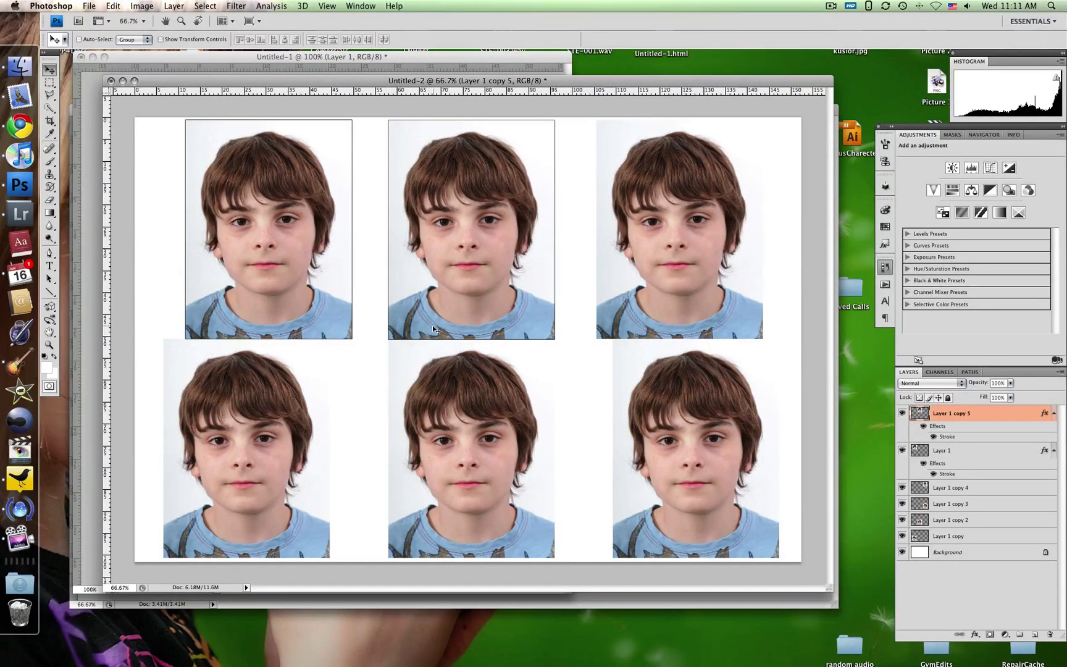